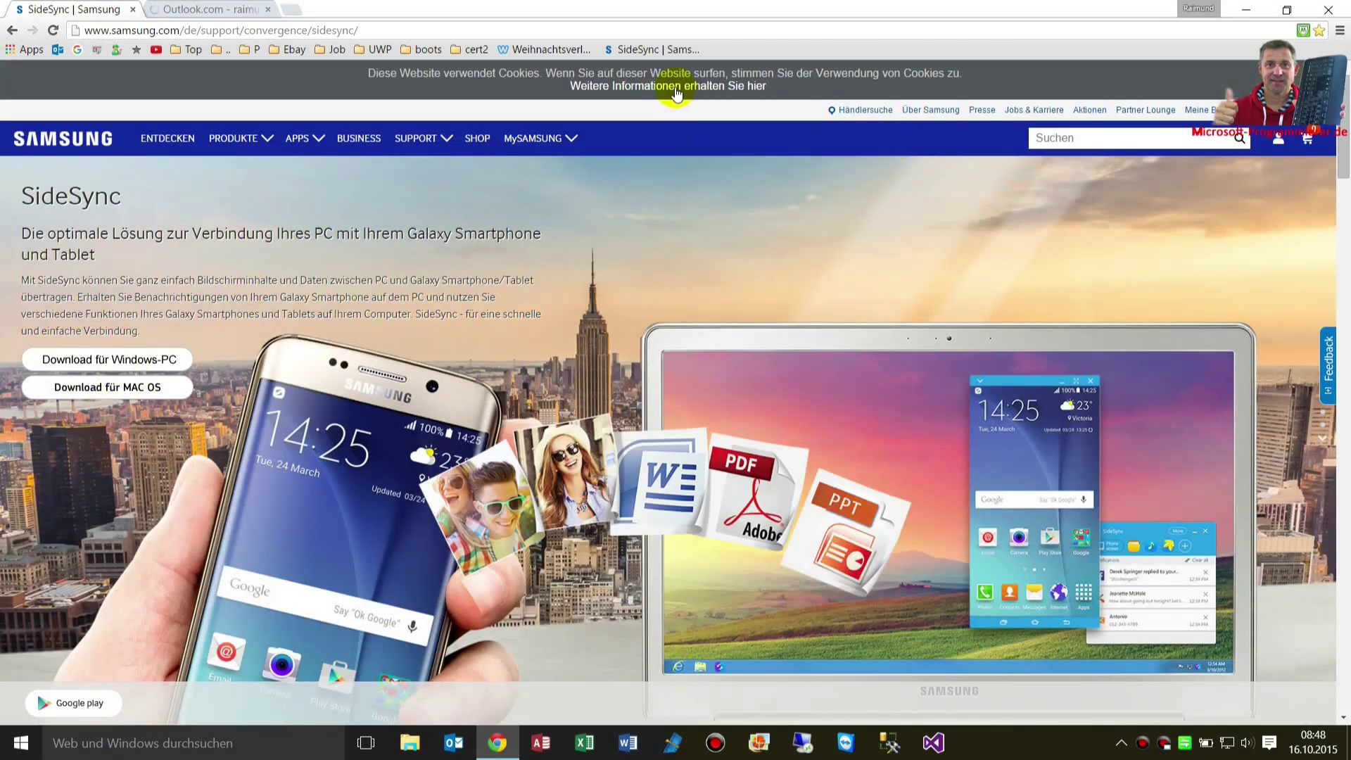
Look through the SideSync product page and the website's linked cookie and privacy information, and return to the product page.
{"action": "scroll", "coordinate": [434, 324], "scroll_direction": "down", "scroll_amount": 15}
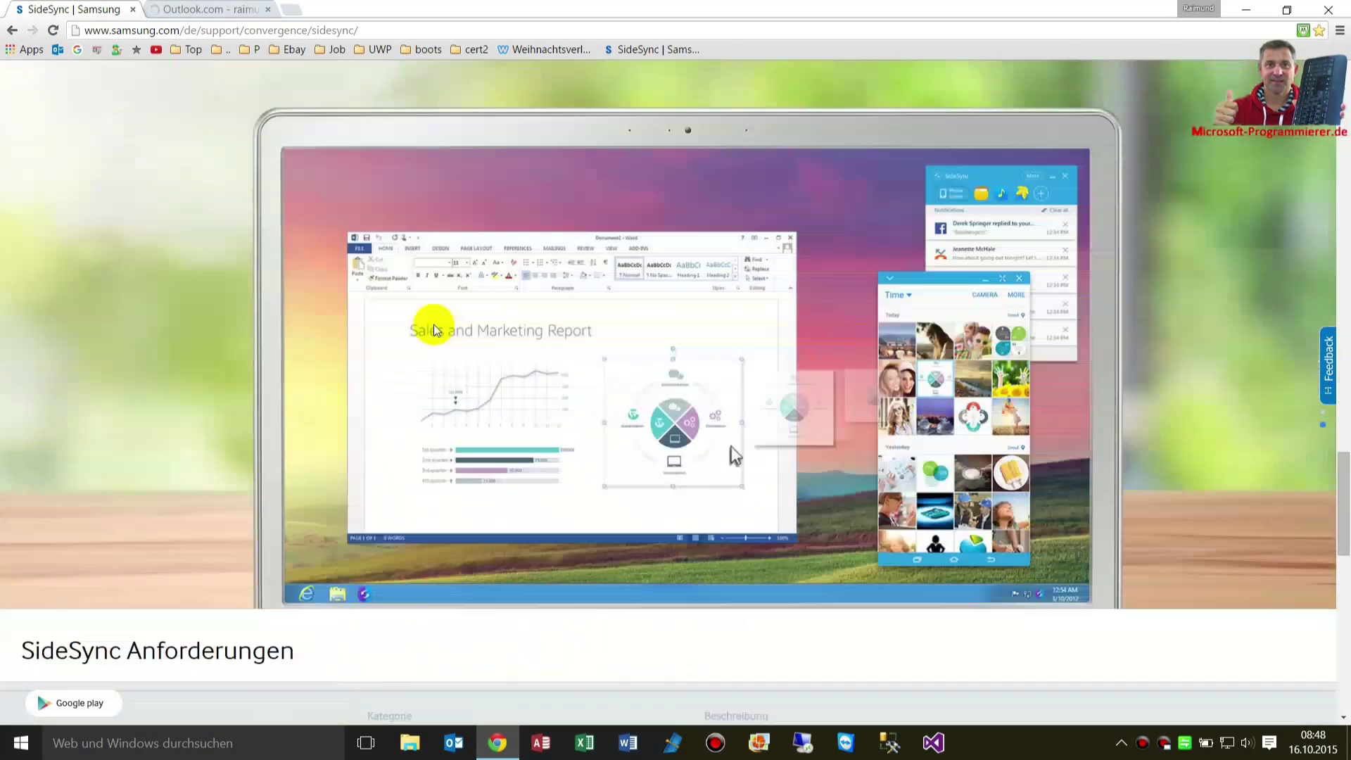
{"action": "scroll", "coordinate": [433, 324], "scroll_direction": "down", "scroll_amount": 5}
{"action": "scroll", "coordinate": [434, 324], "scroll_direction": "up", "scroll_amount": 10}
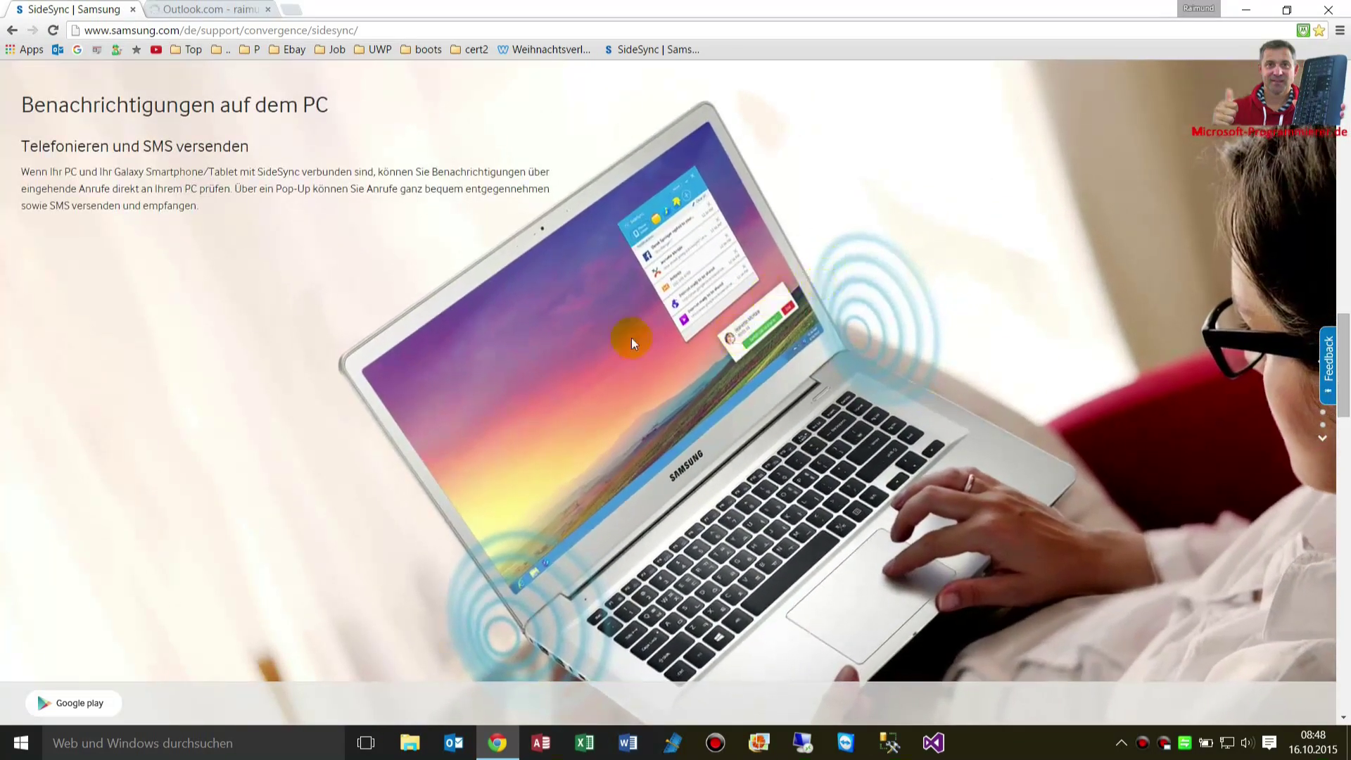
{"action": "scroll", "coordinate": [248, 461], "scroll_direction": "up", "scroll_amount": 10}
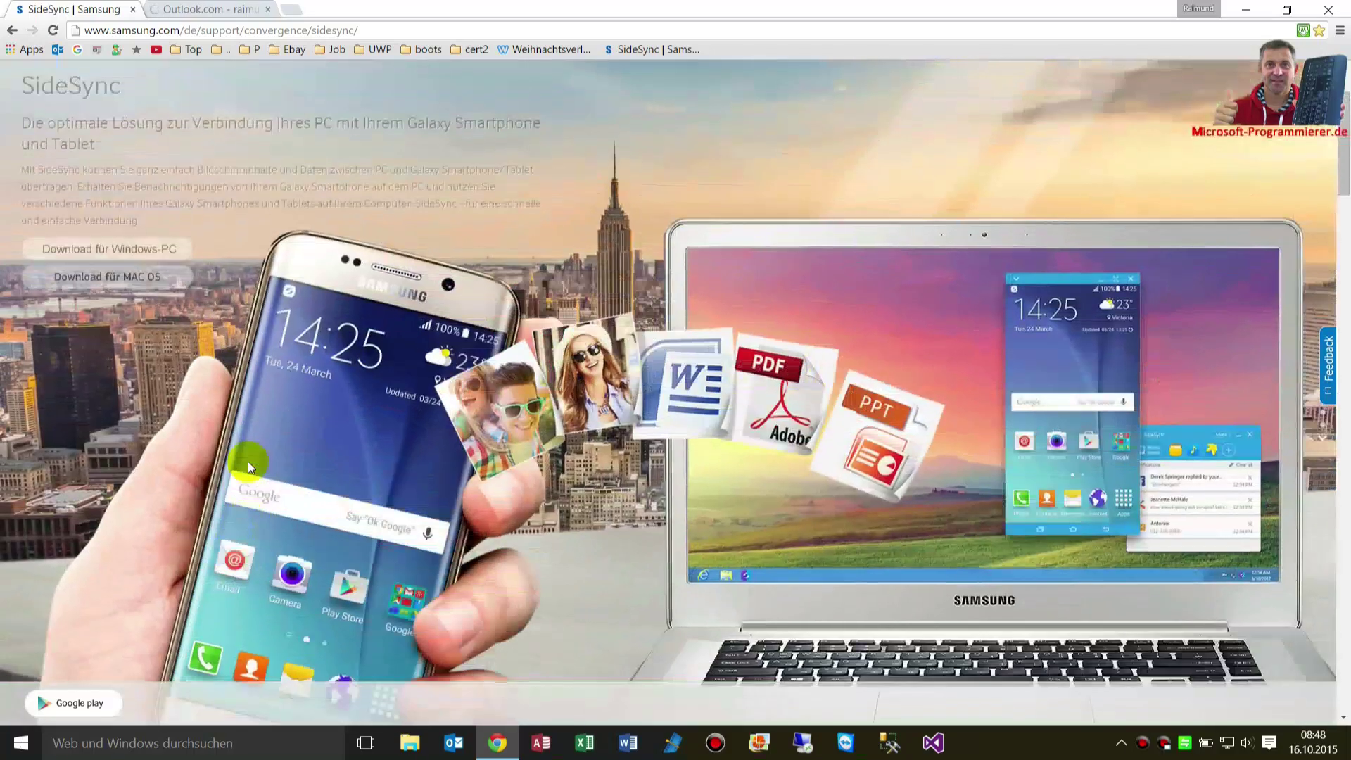
{"action": "scroll", "coordinate": [240, 457], "scroll_direction": "up", "scroll_amount": 2}
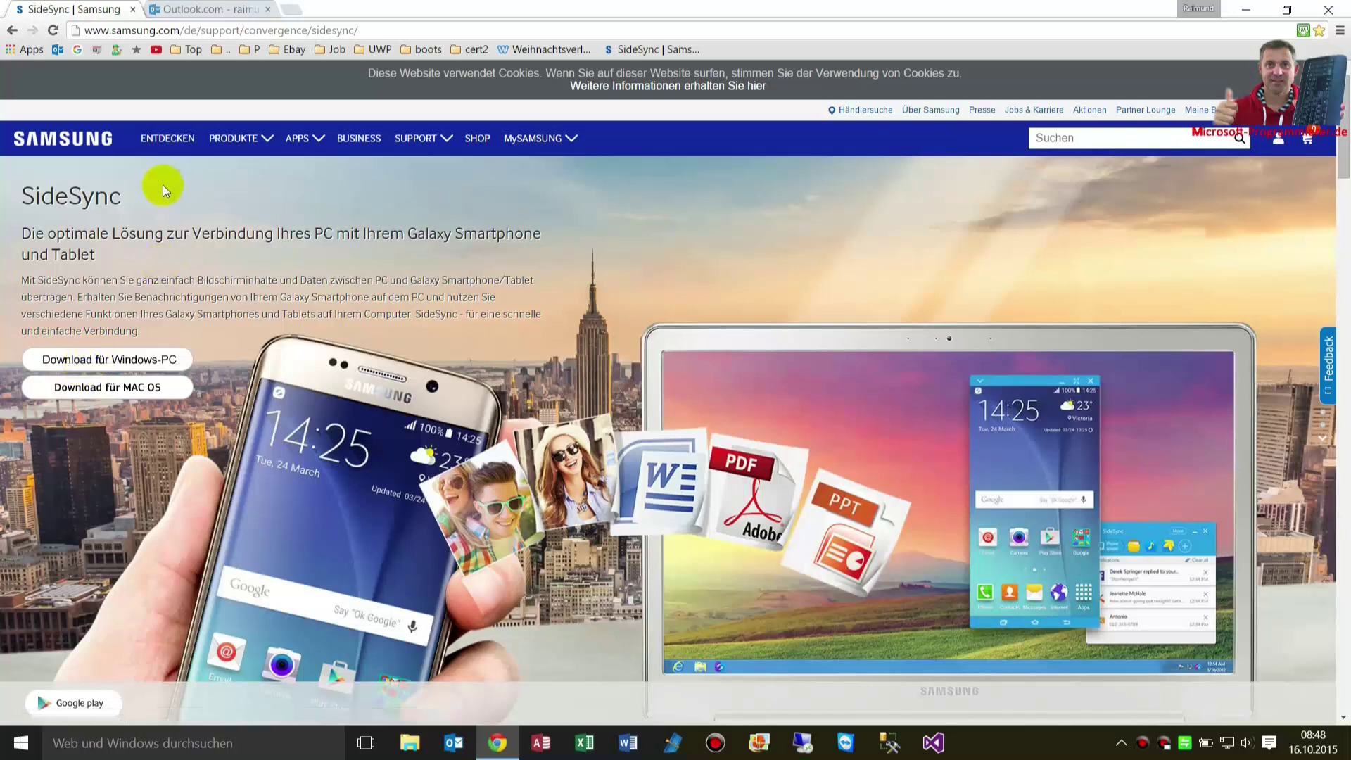
{"action": "left_click", "coordinate": [694, 86]}
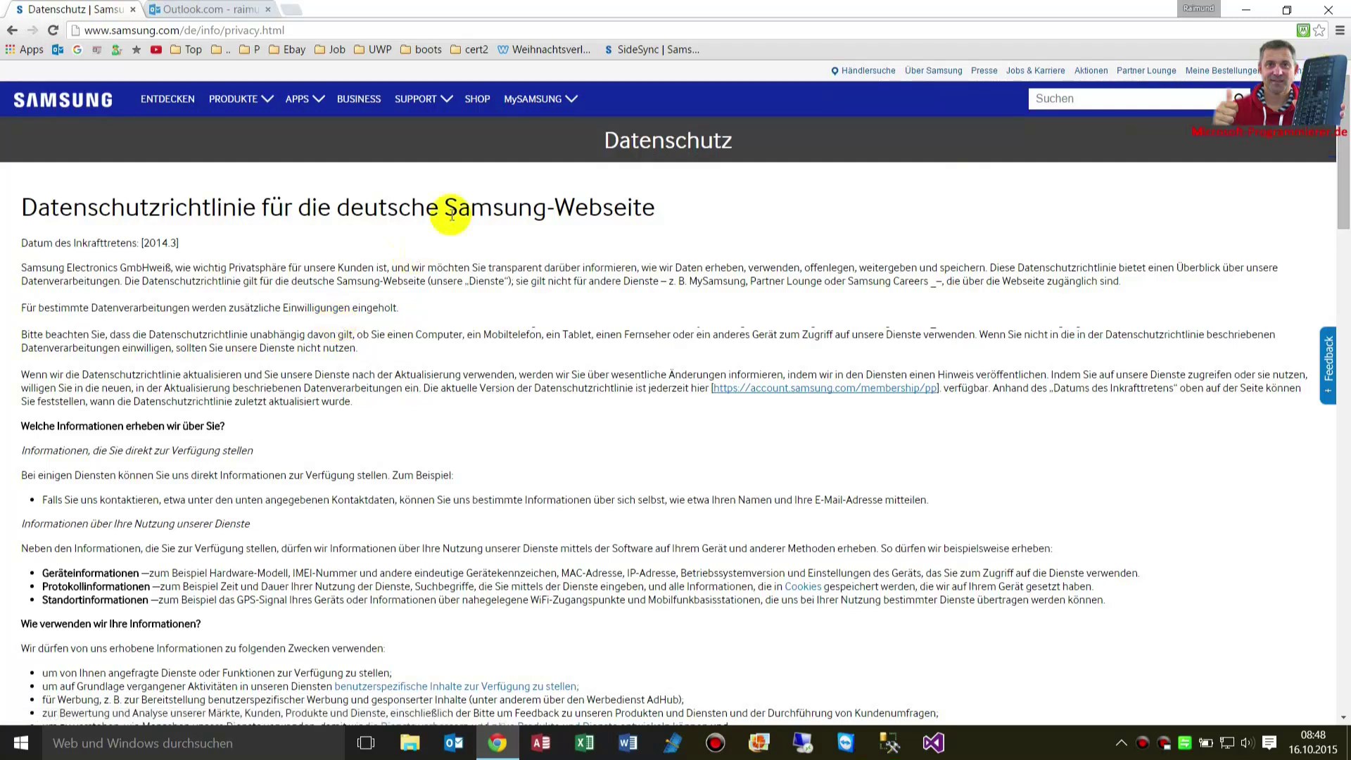
{"action": "left_click", "coordinate": [14, 31]}
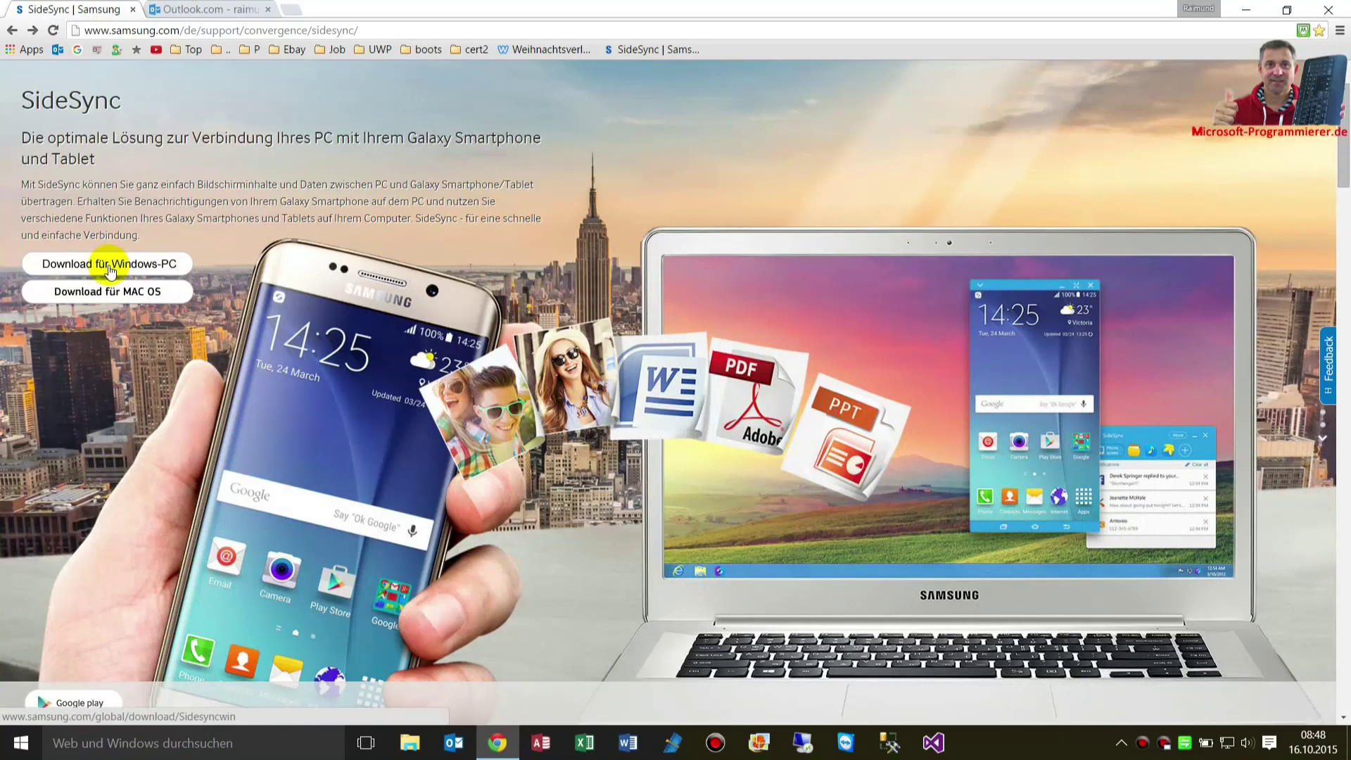
Download SideSync for Windows PC and launch the downloaded installer.
{"action": "right_click", "coordinate": [124, 218]}
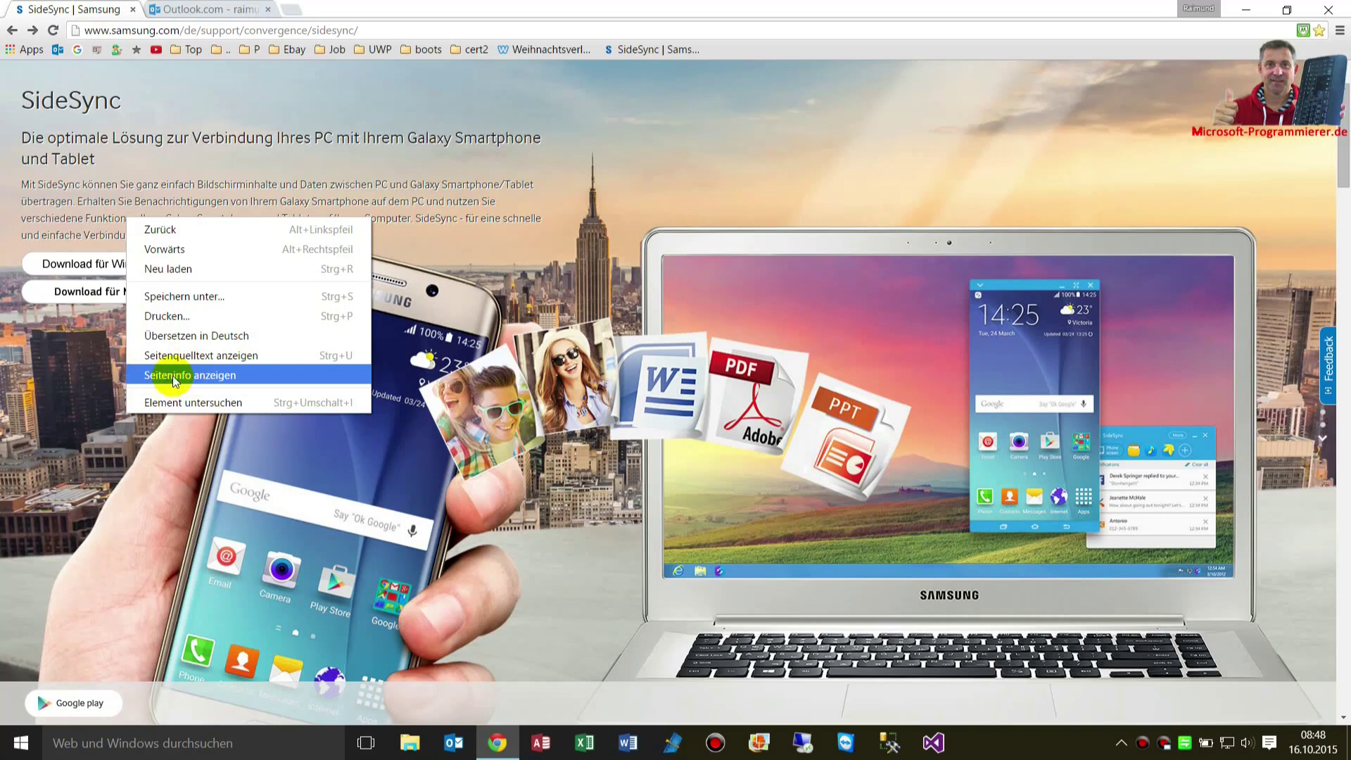
{"action": "left_click", "coordinate": [74, 378]}
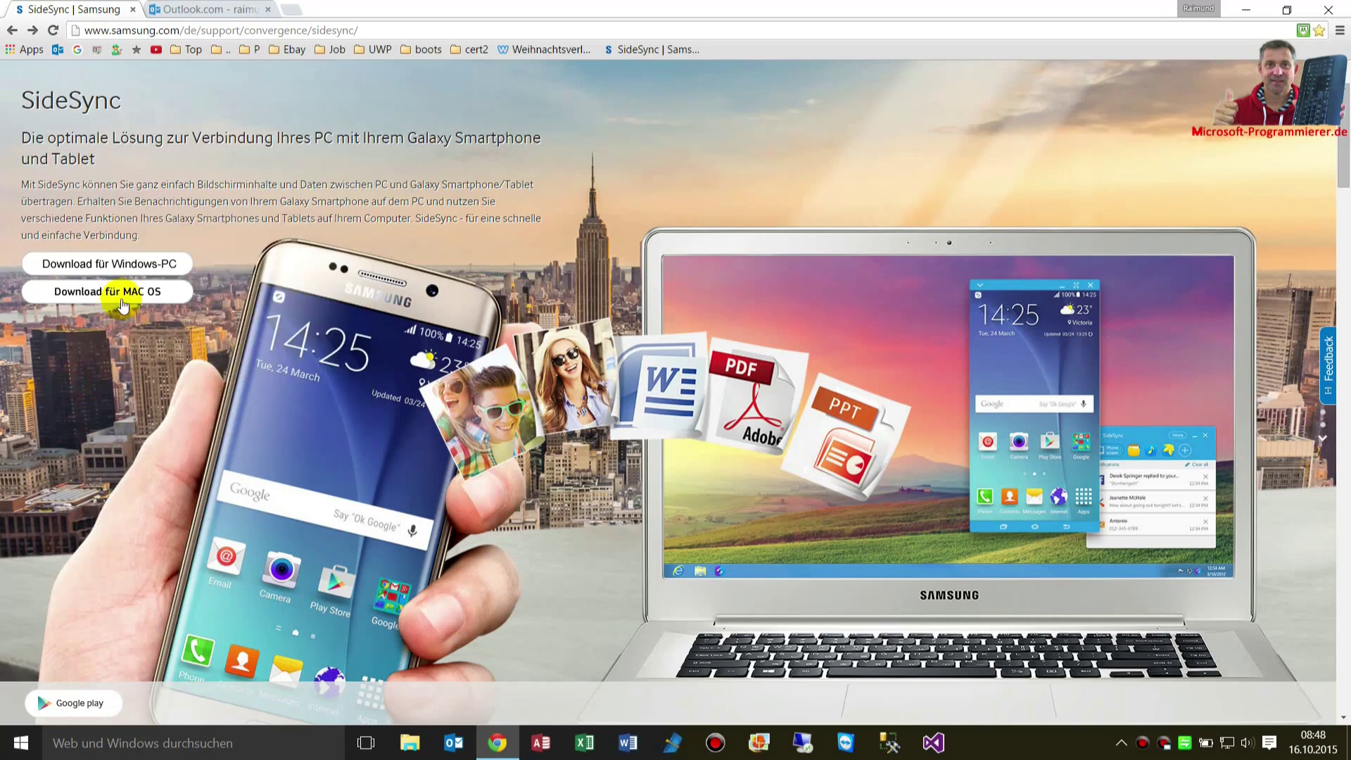
{"action": "left_click", "coordinate": [126, 266]}
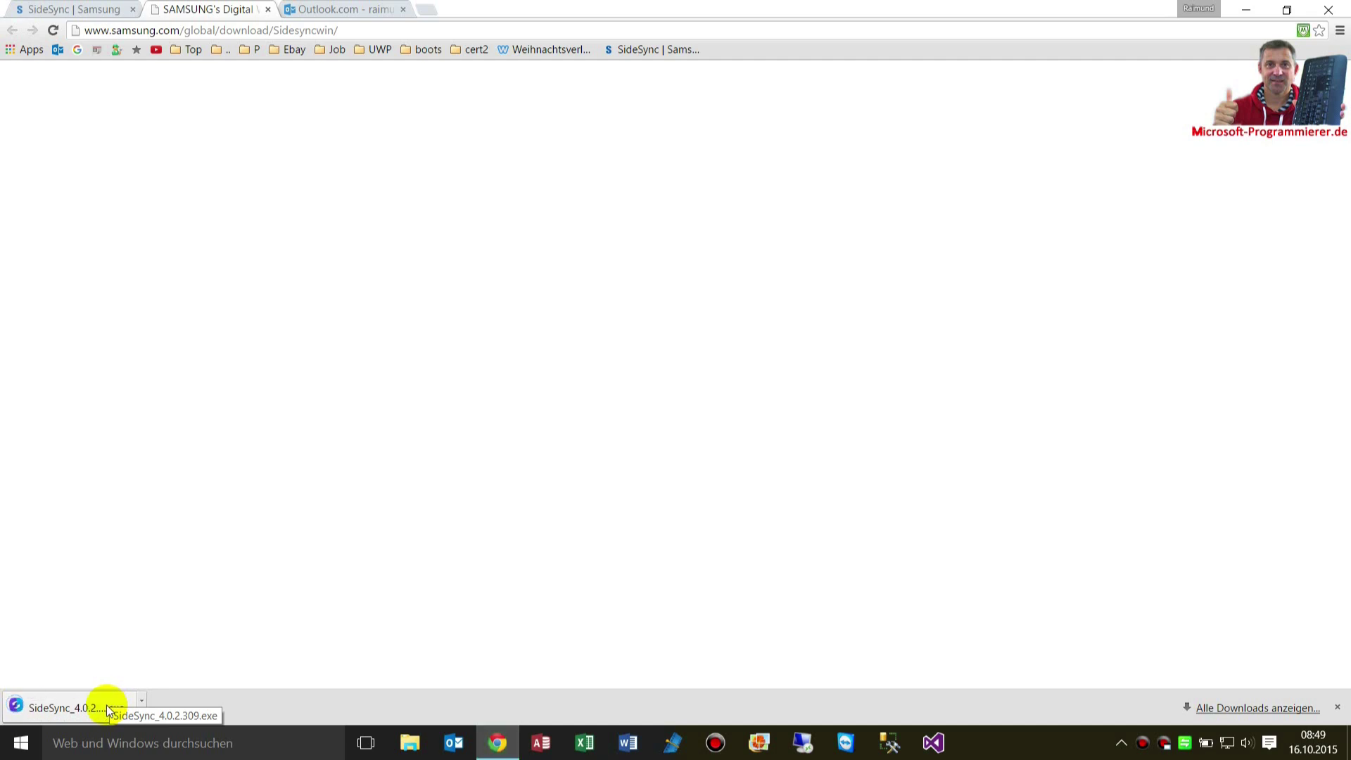
{"action": "left_click", "coordinate": [106, 705]}
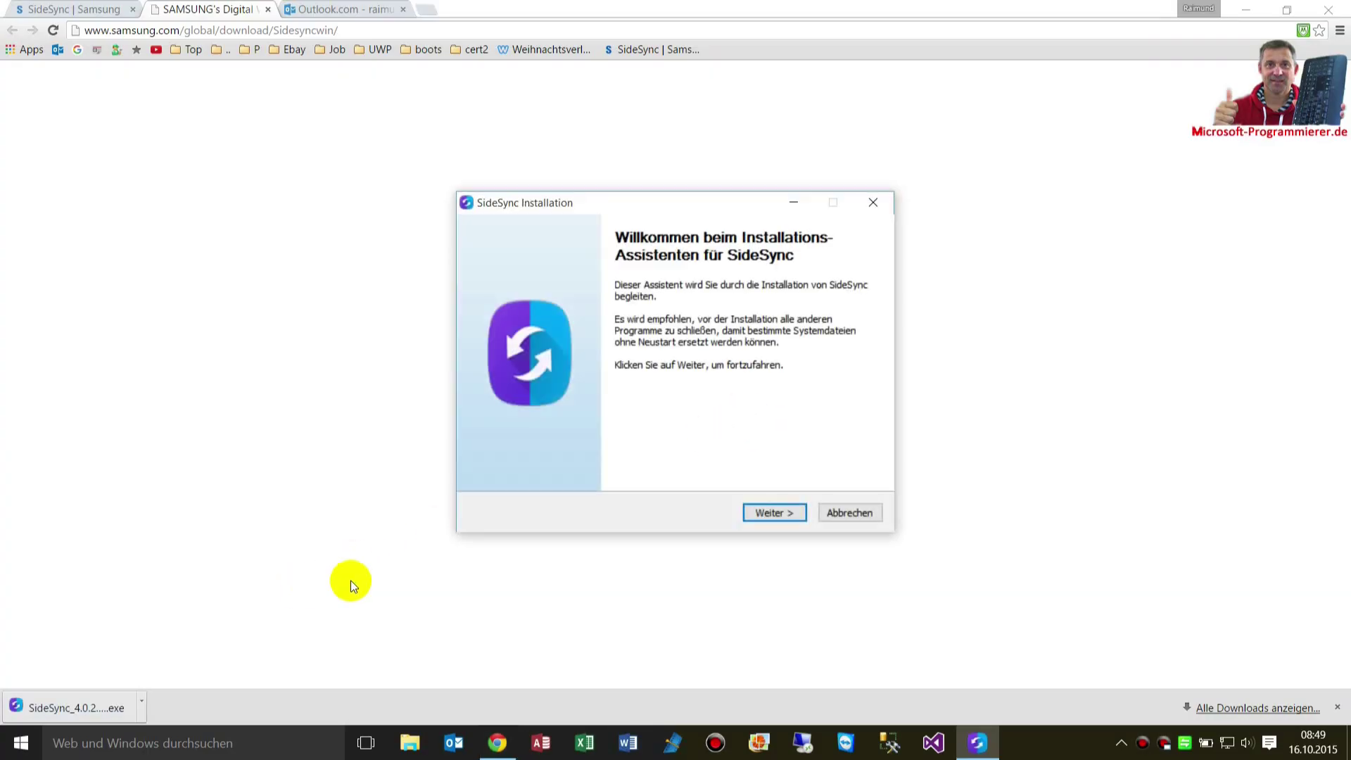
Accept the licence agreement, install SideSync in the default directory with both shortcuts, and finish setup with SideSync set to run.
{"action": "left_click", "coordinate": [774, 512]}
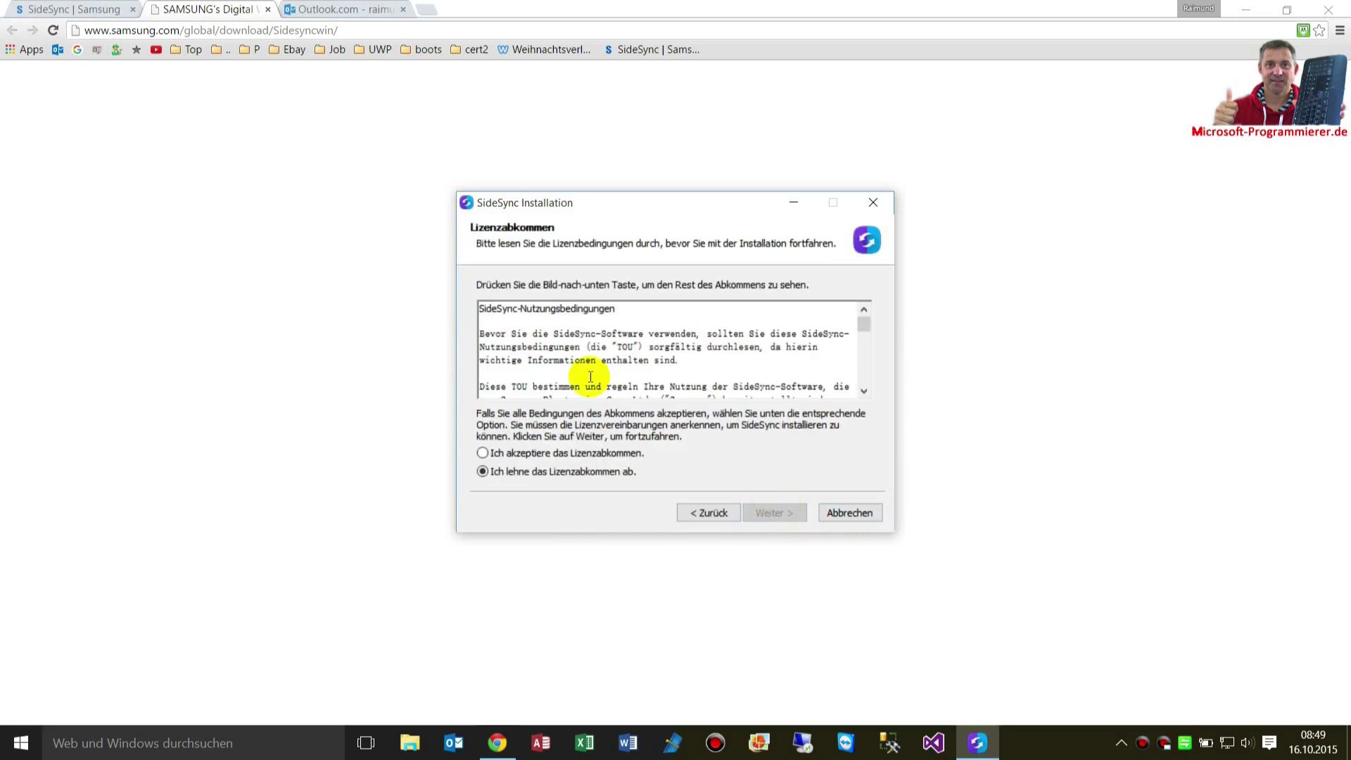
{"action": "left_click", "coordinate": [526, 454]}
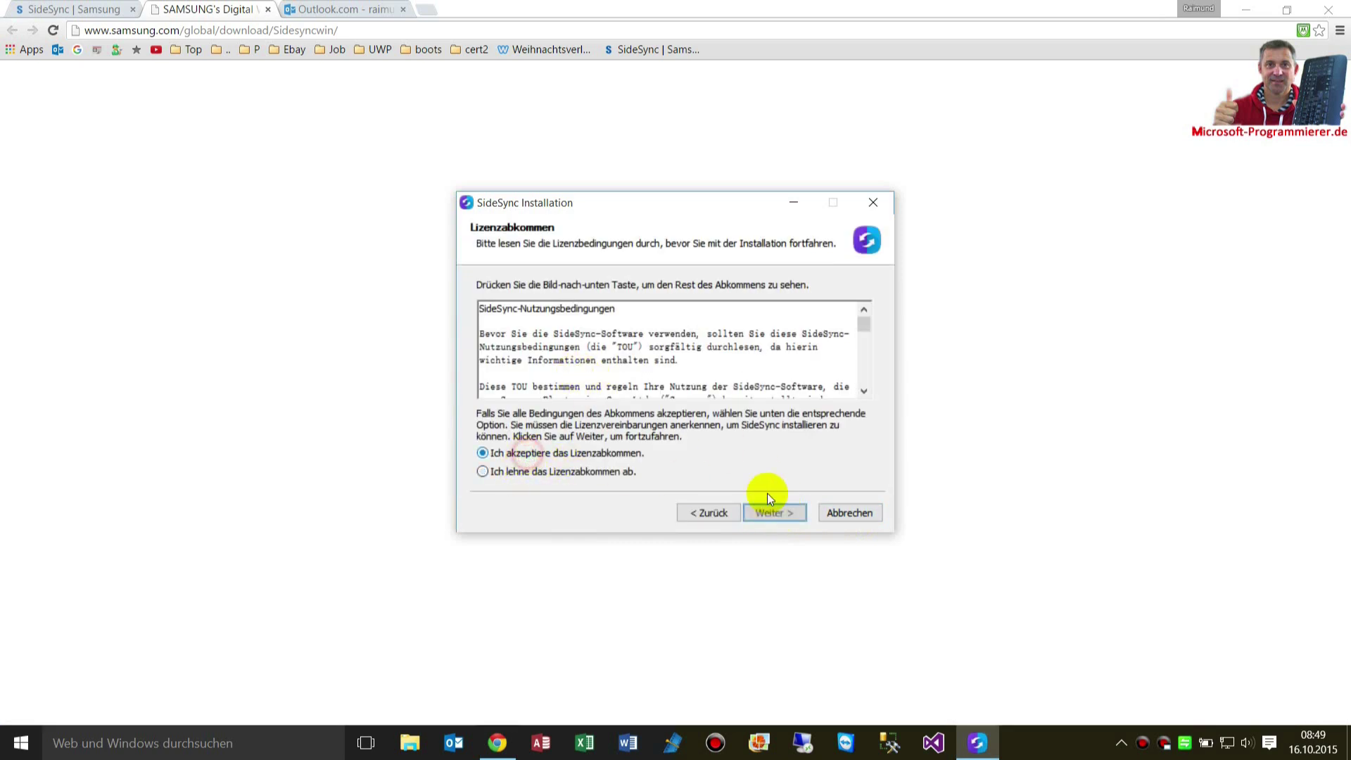
{"action": "left_click", "coordinate": [773, 511]}
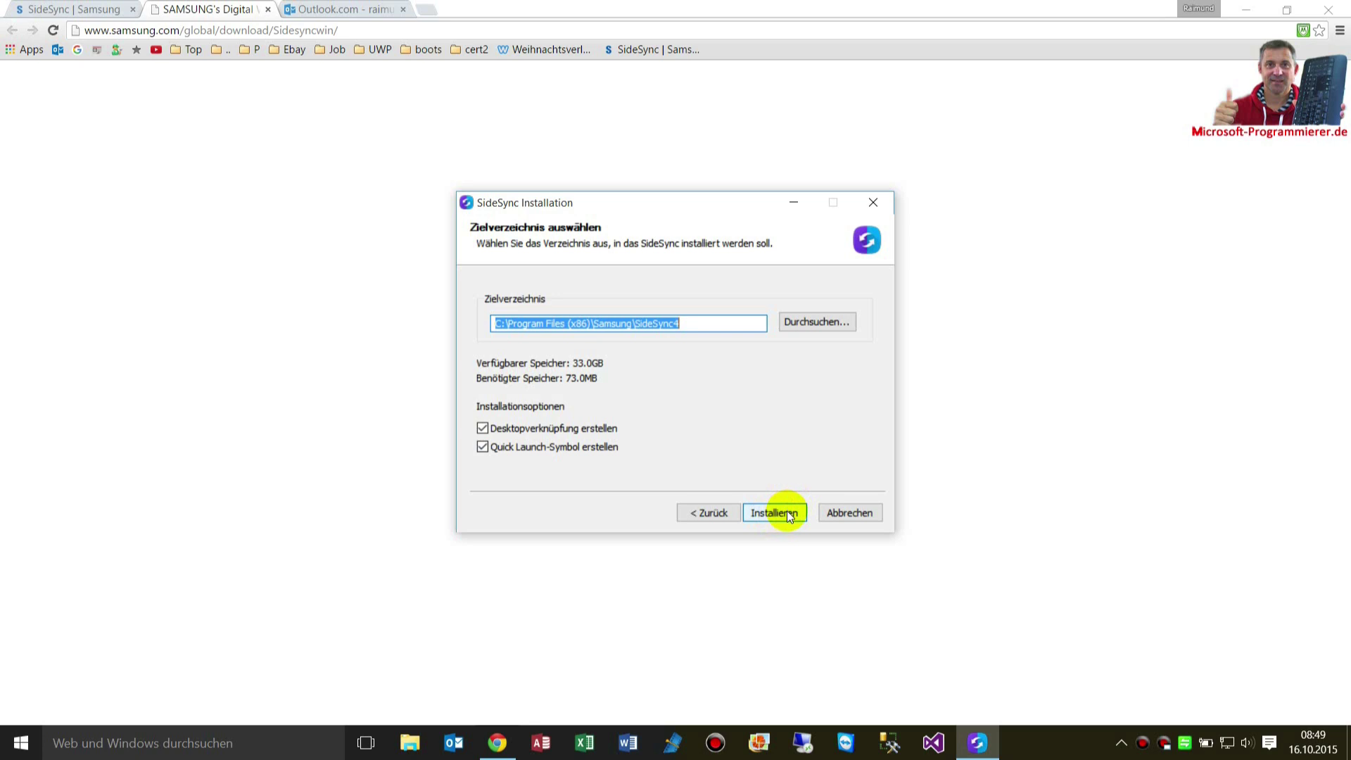
{"action": "left_click", "coordinate": [781, 513]}
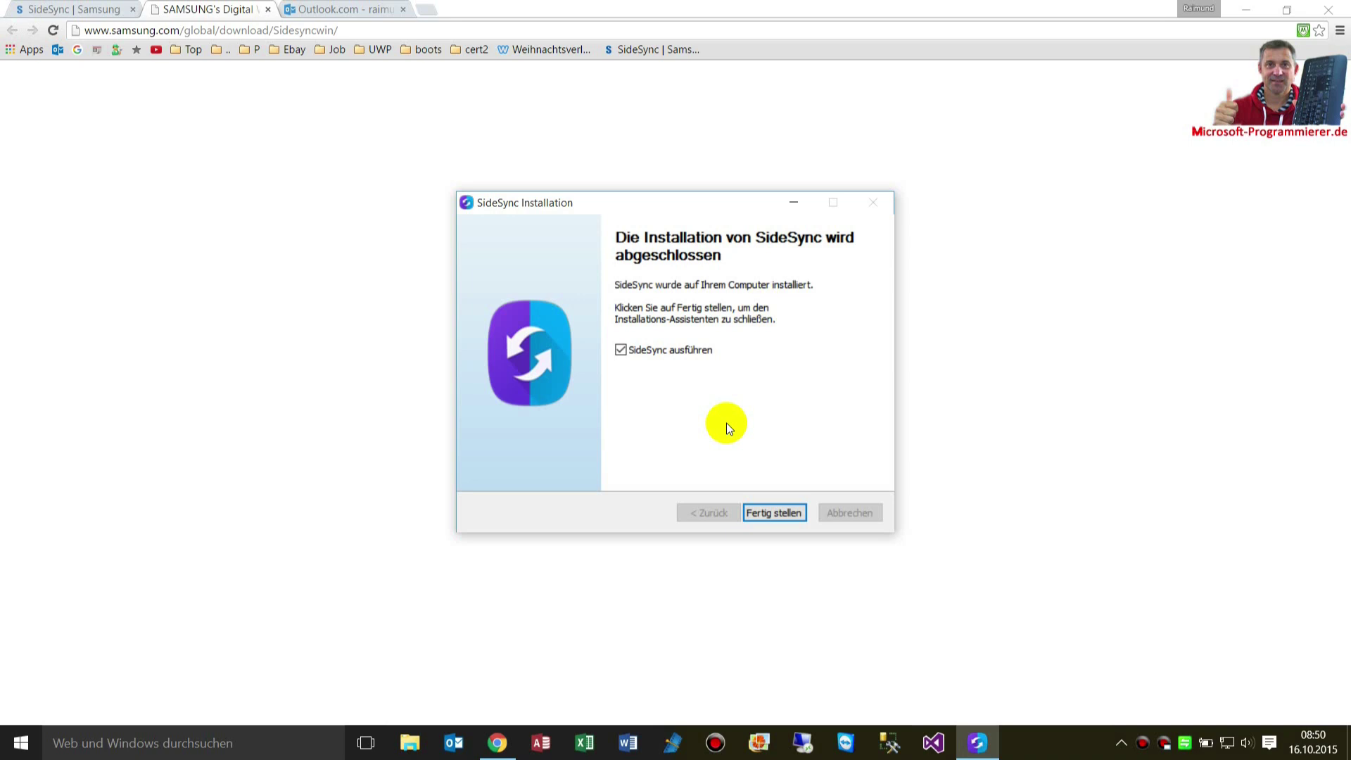
{"action": "left_click", "coordinate": [771, 513]}
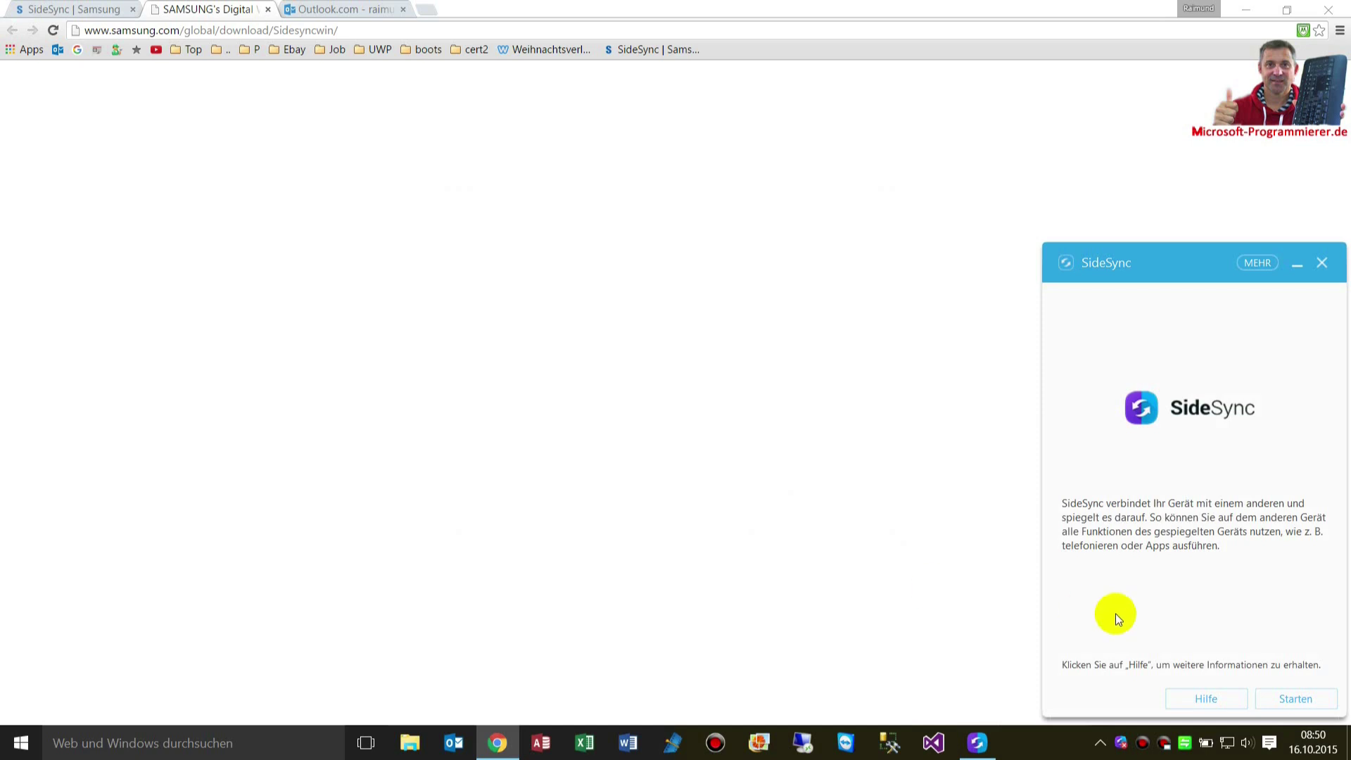
Start SideSync and allow the Galaxy S6 edge to connect to the computer.
{"action": "left_click", "coordinate": [1306, 700]}
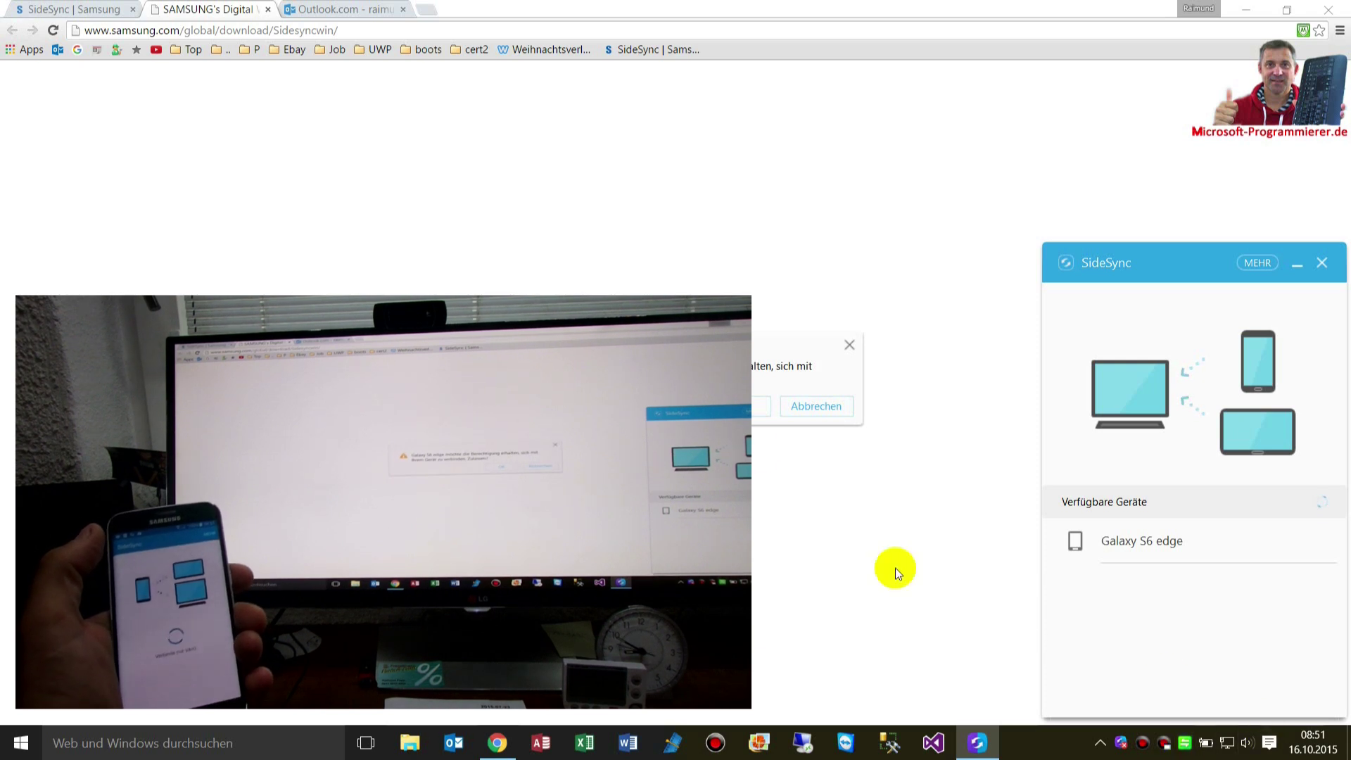
{"action": "left_click", "coordinate": [759, 406]}
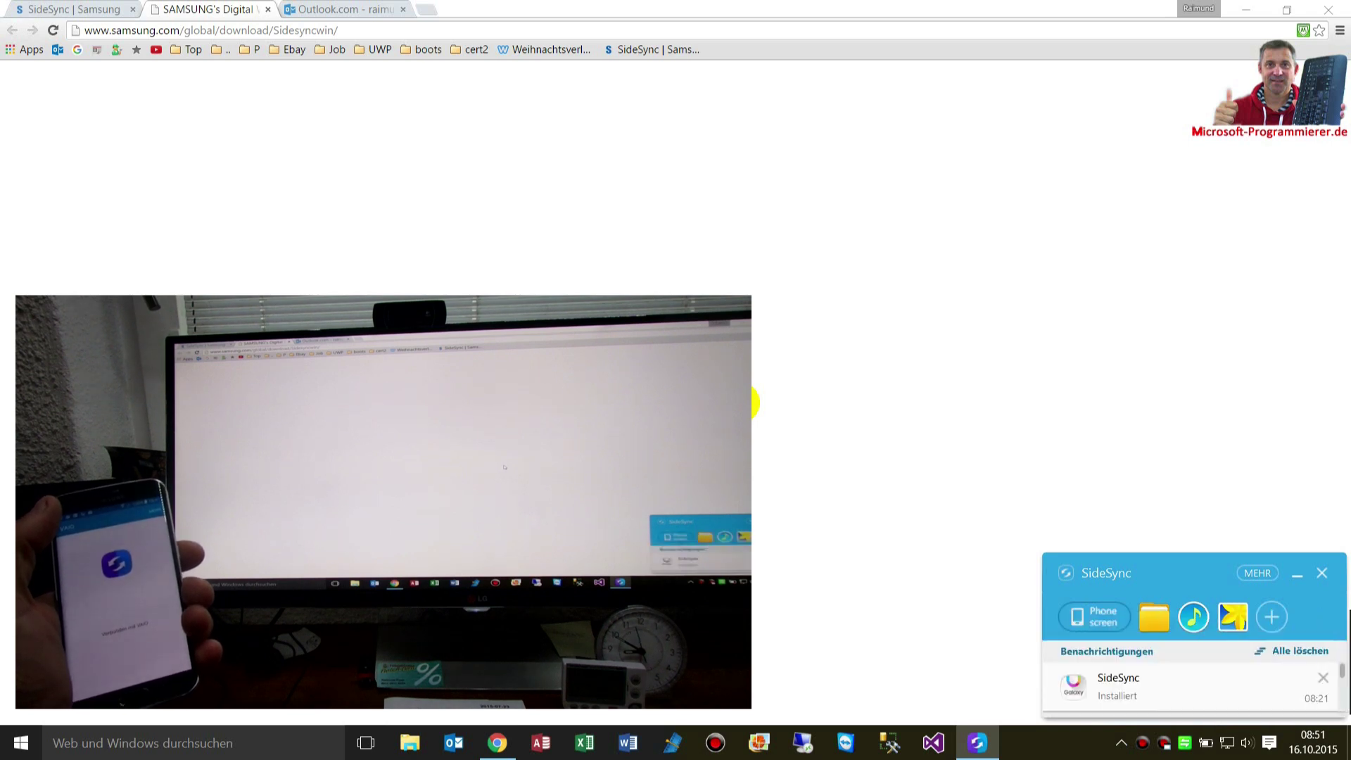
Move the SideSync window away from the screen corner and dismiss the unstable WLAN notification.
{"action": "left_click", "coordinate": [1279, 610]}
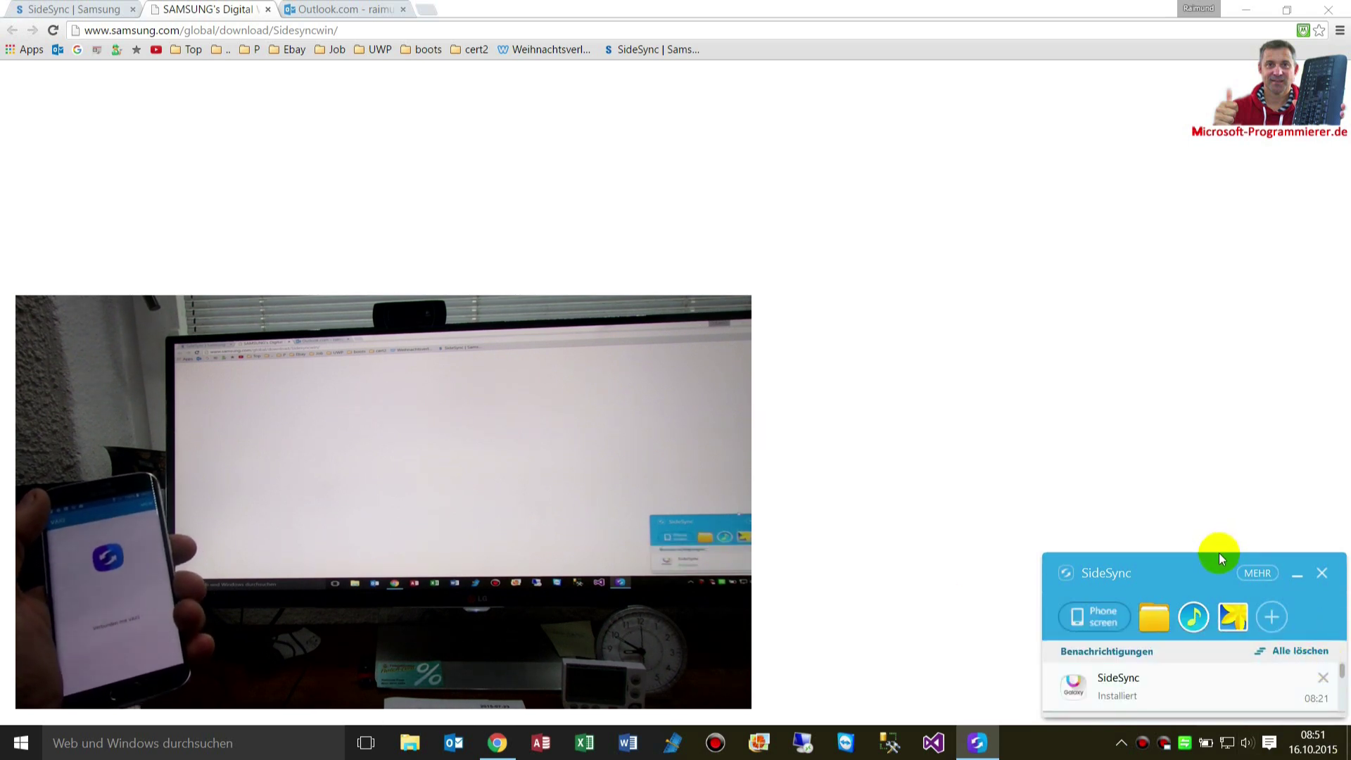
{"action": "left_click", "coordinate": [1262, 574]}
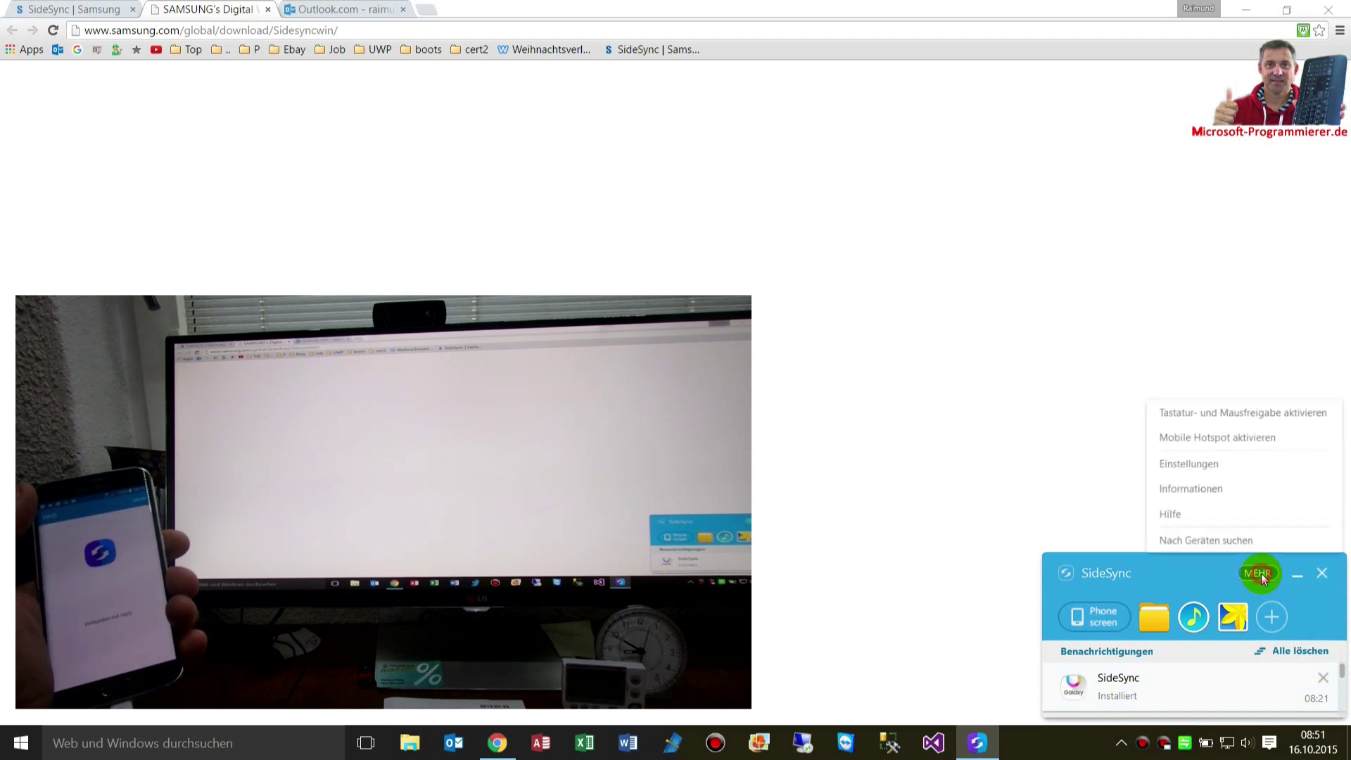
{"action": "left_click", "coordinate": [1112, 573]}
{"action": "left_click_drag", "start_coordinate": [1113, 572], "coordinate": [1052, 448]}
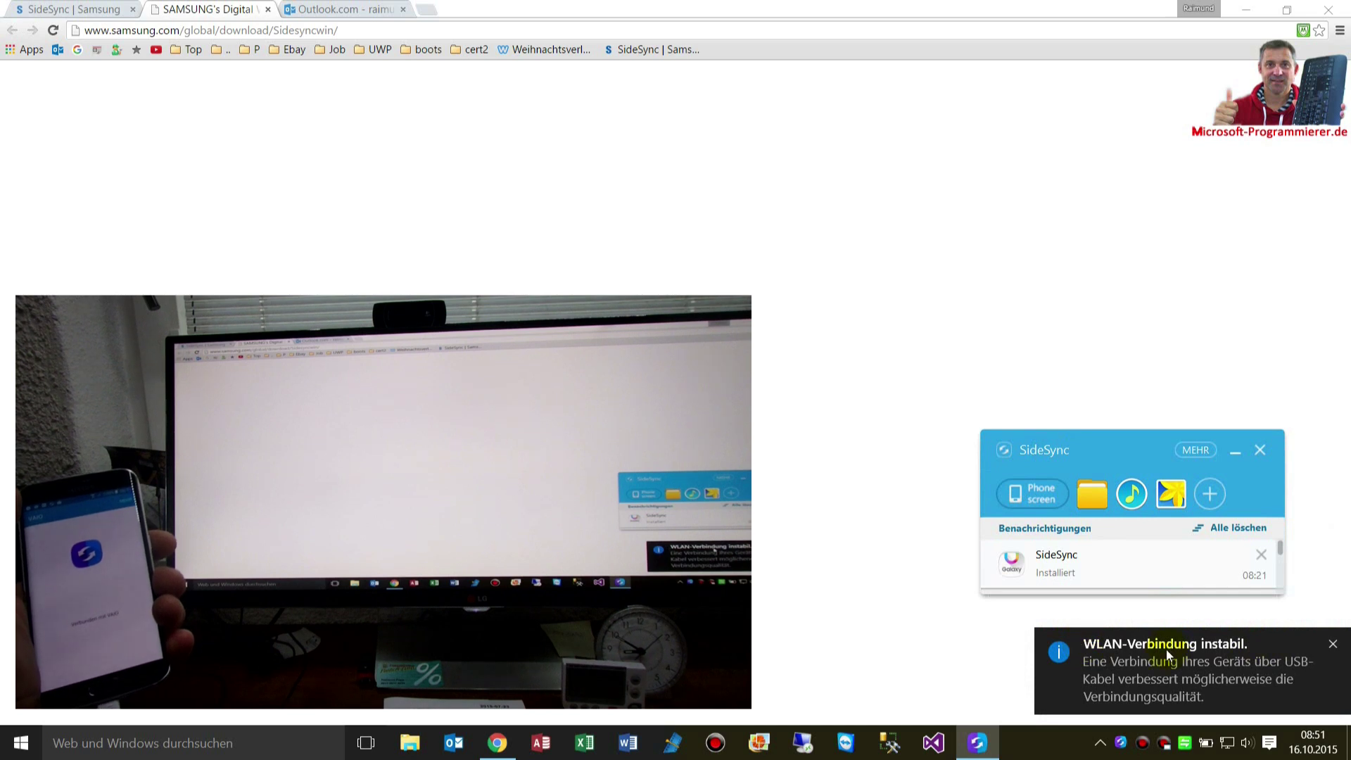
{"action": "left_click", "coordinate": [1334, 646]}
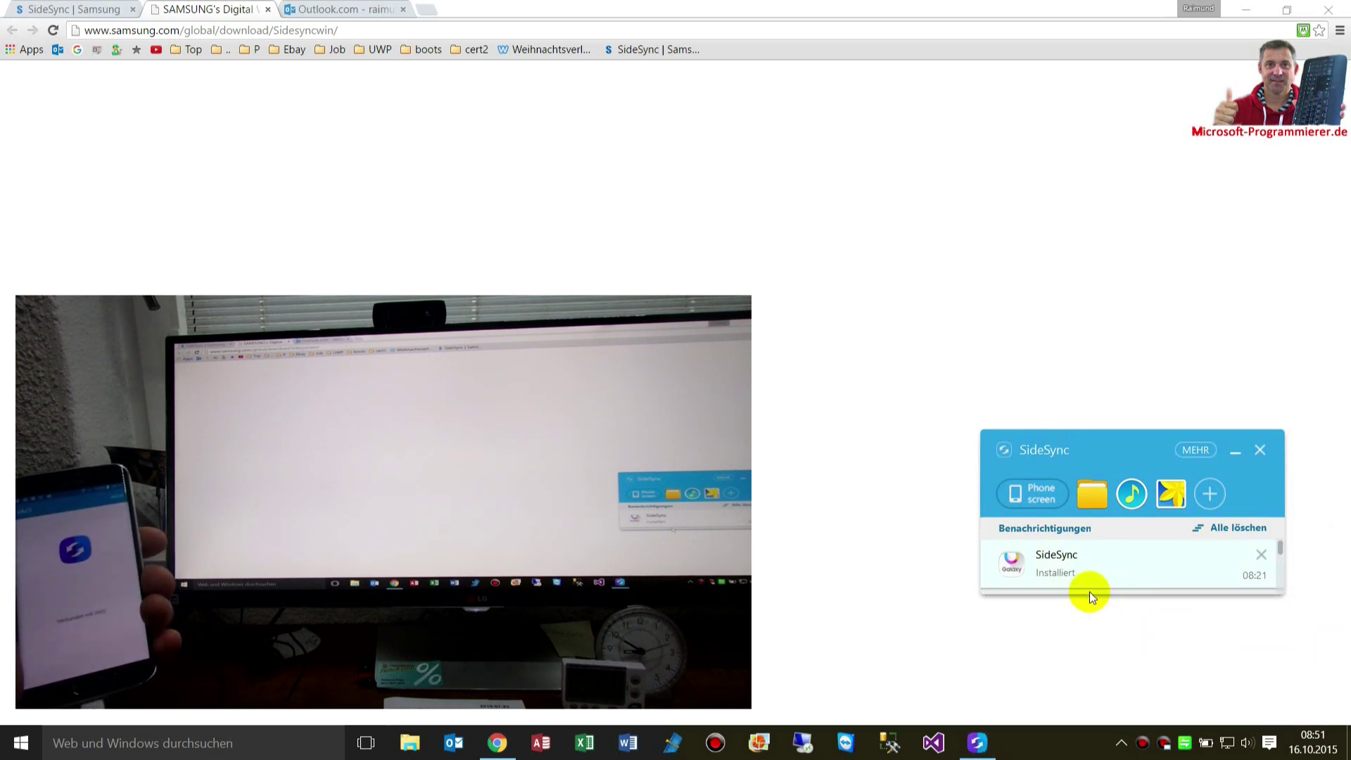
Browse the phone's own files, music player and gallery through the SideSync shortcuts.
{"action": "left_click", "coordinate": [1093, 504]}
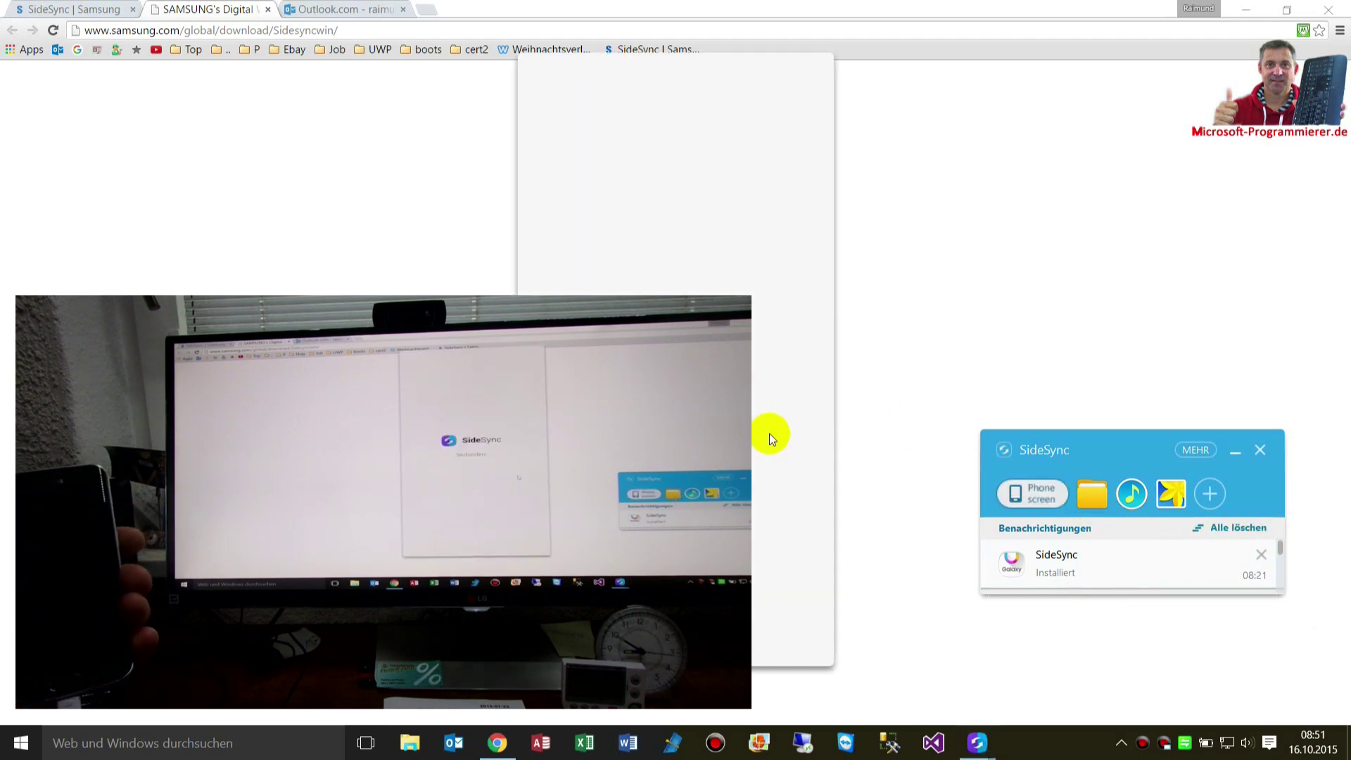
{"action": "left_click", "coordinate": [1110, 489]}
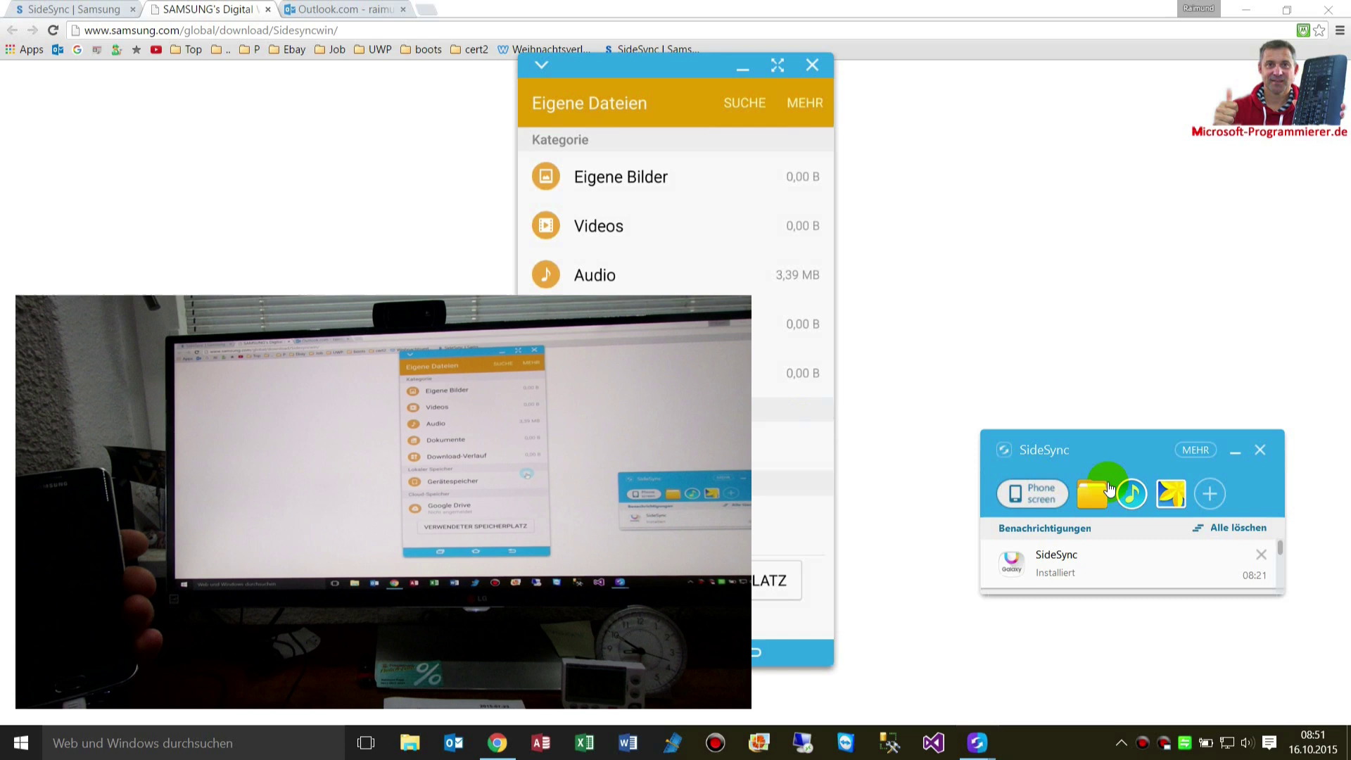
{"action": "left_click", "coordinate": [1132, 492]}
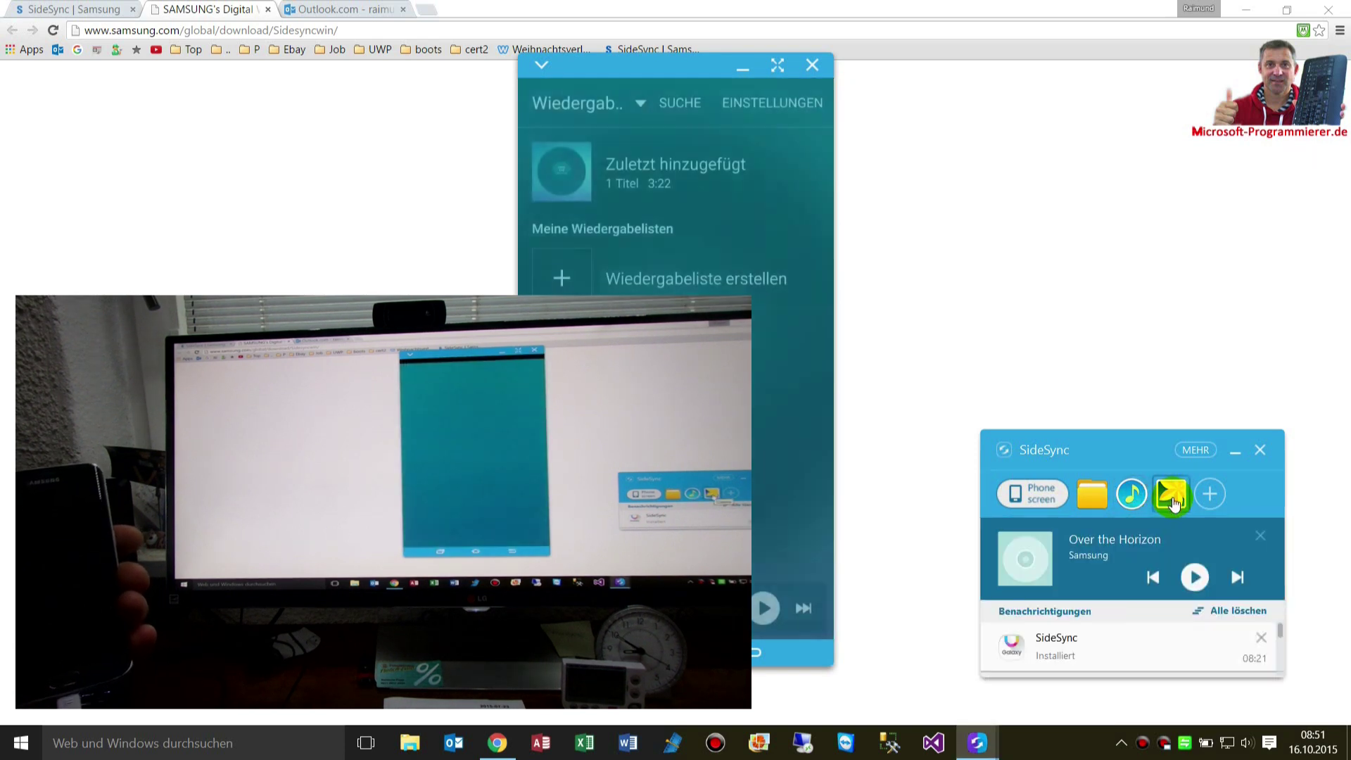
{"action": "left_click", "coordinate": [1172, 498]}
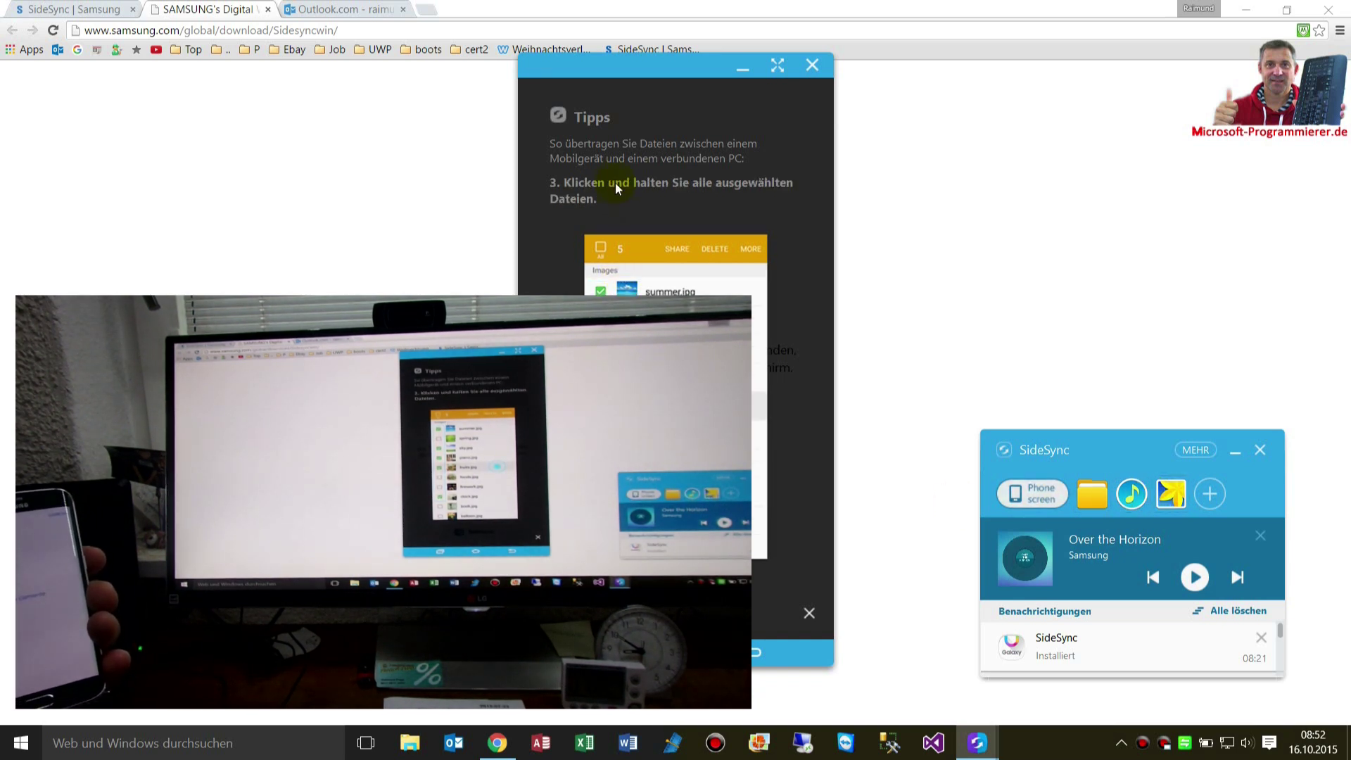
Play the track "Over the Horizon" from SideSync and display the phone's screen on the computer.
{"action": "left_click", "coordinate": [1237, 577]}
{"action": "left_click", "coordinate": [1197, 577]}
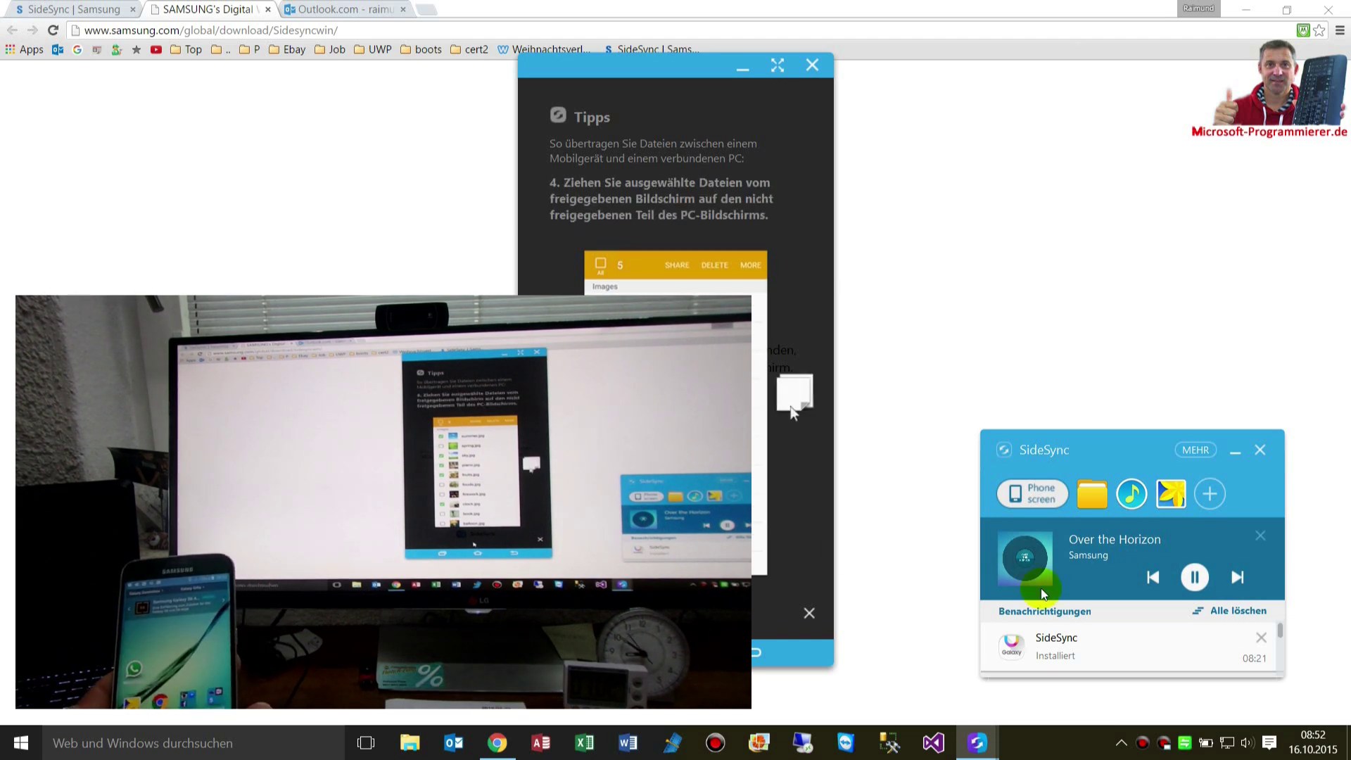
{"action": "key", "text": "ctrl+plus"}
{"action": "left_click", "coordinate": [1042, 492]}
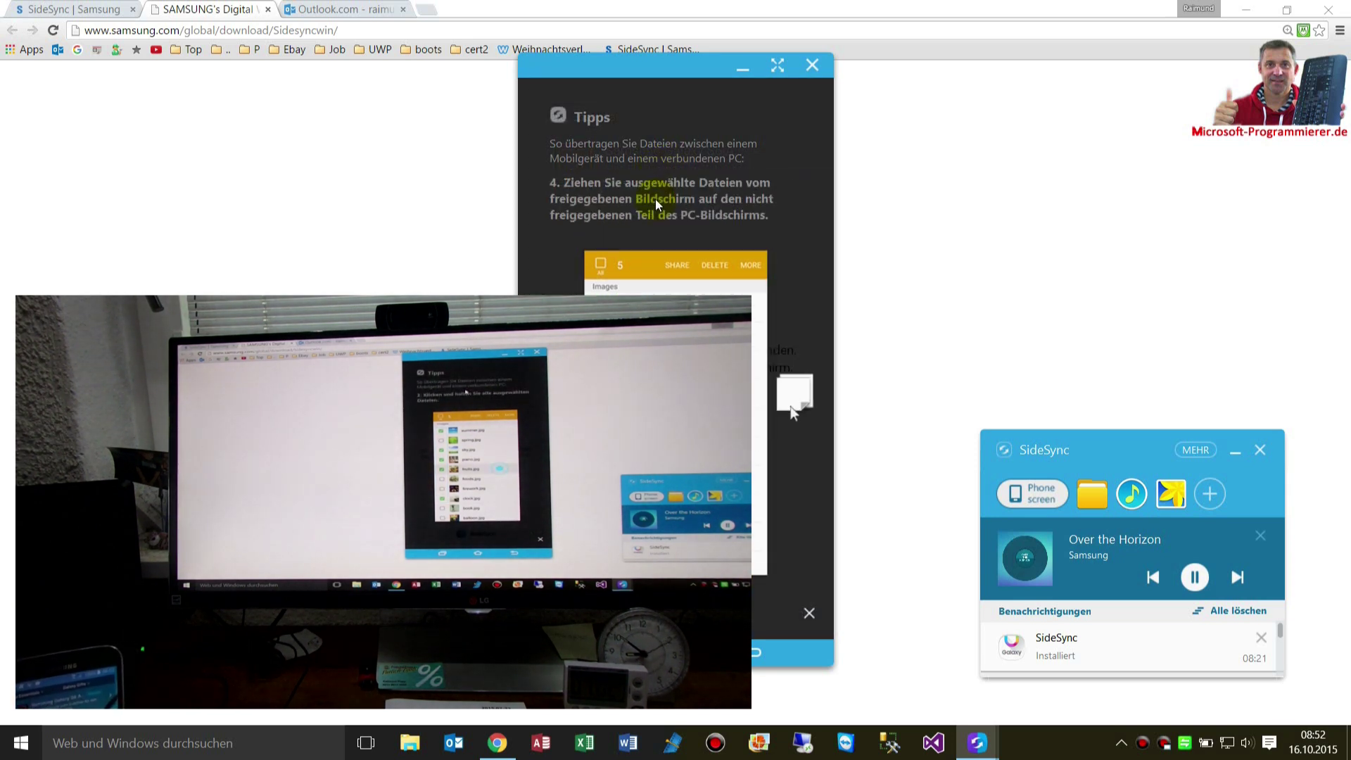
{"action": "left_click", "coordinate": [1034, 506]}
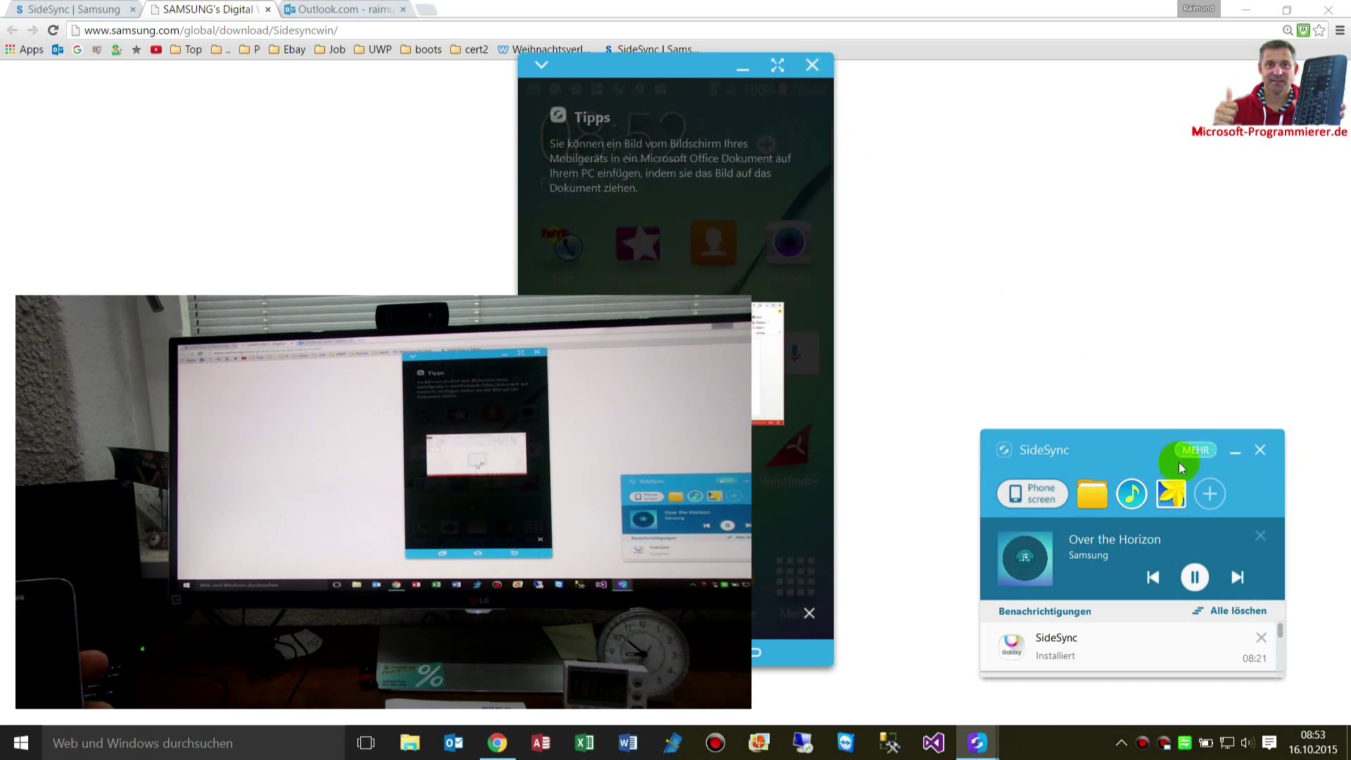
Open the SideSync notification, and show the phone's own files with the transfer tips closed.
{"action": "left_click", "coordinate": [1062, 653]}
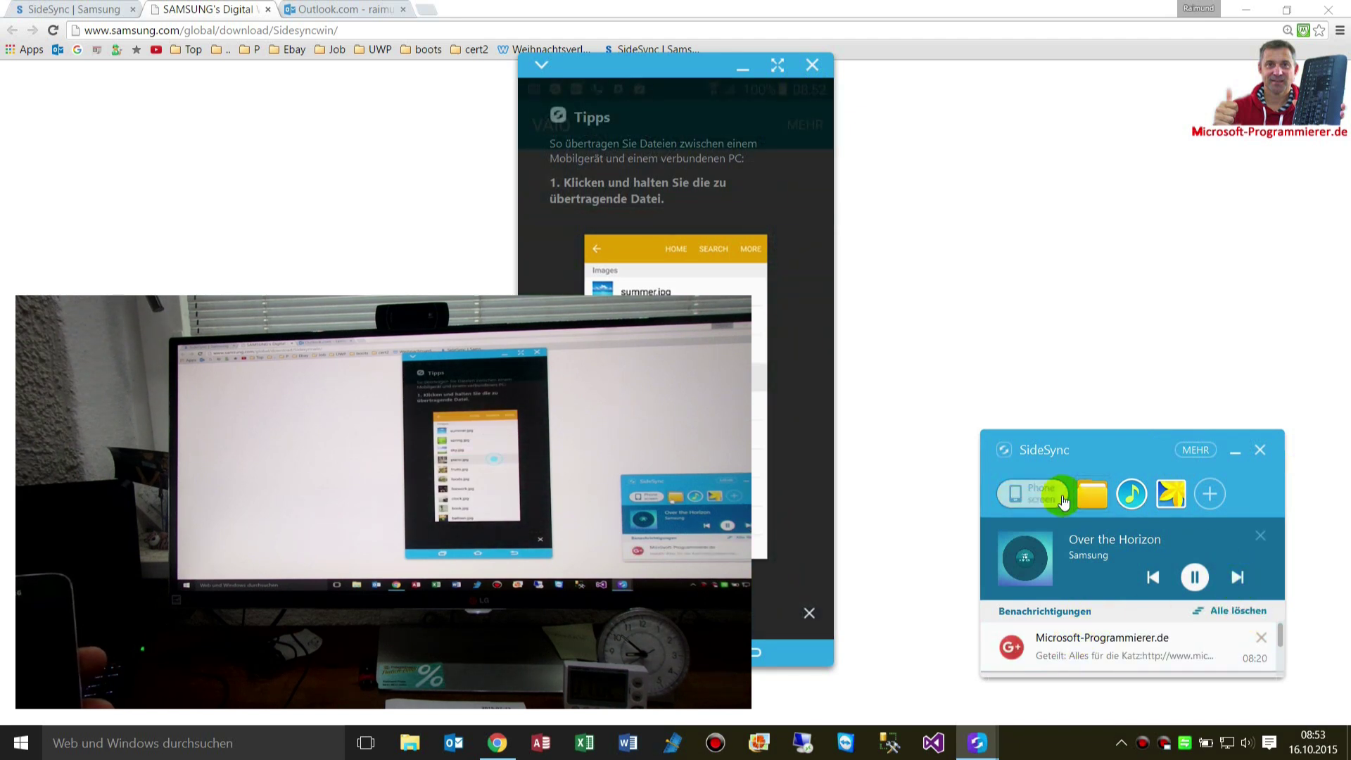
{"action": "left_click", "coordinate": [1102, 512]}
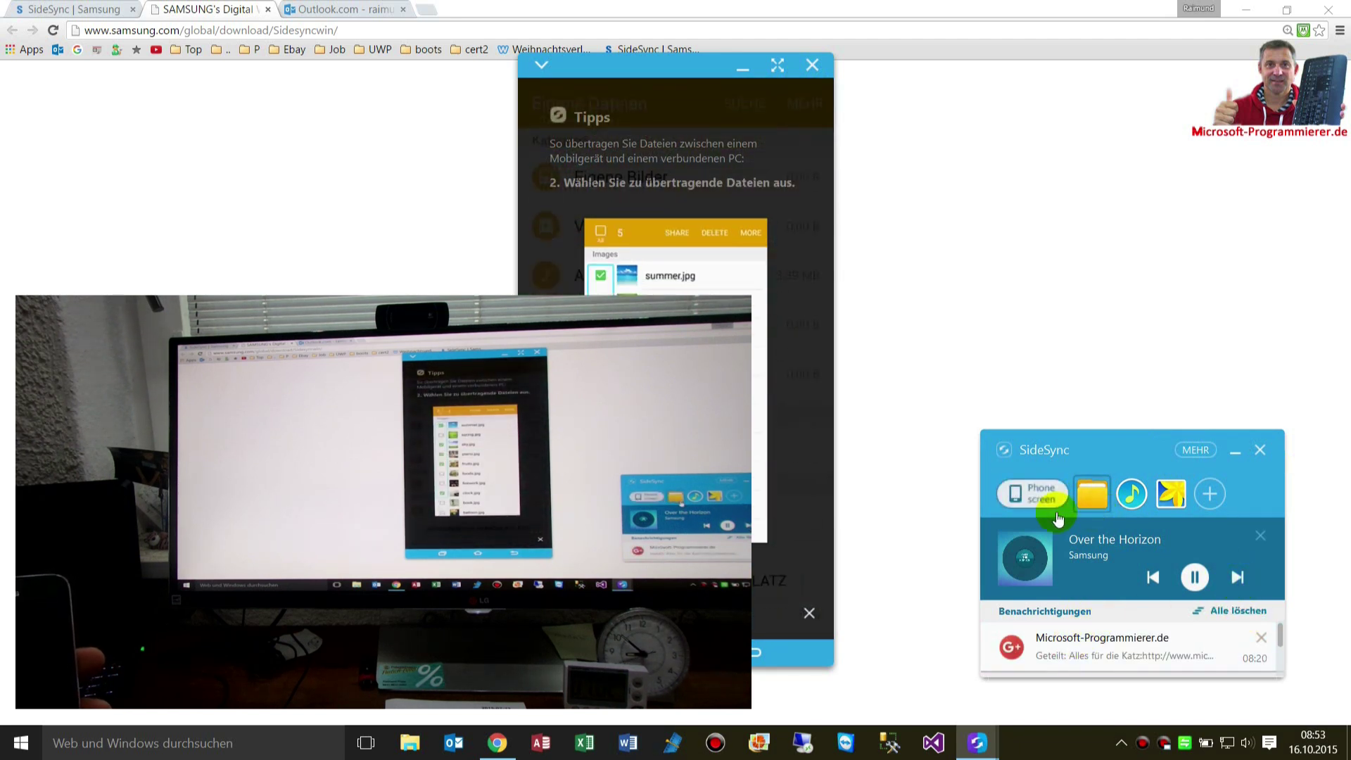
{"action": "left_click", "coordinate": [809, 614]}
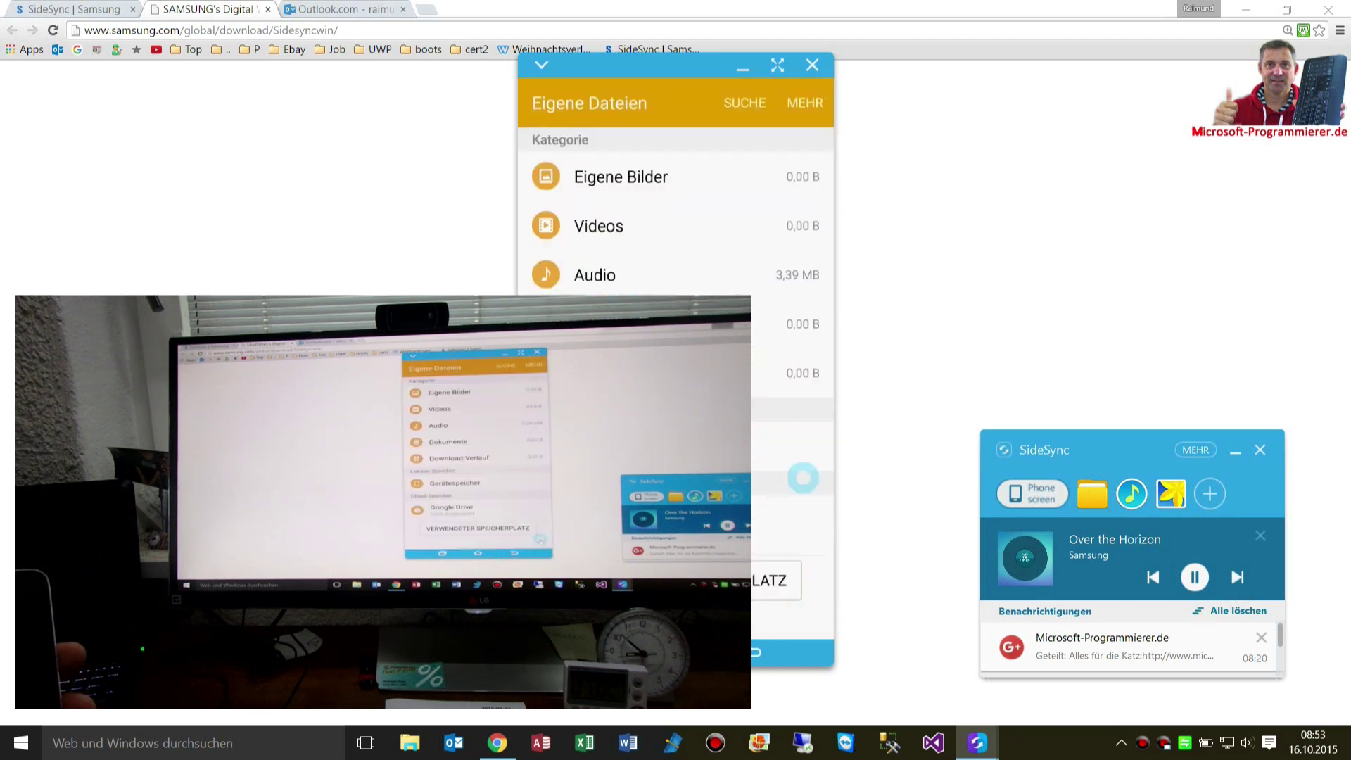
Resume the shared phone screen and bring the phone's own files back into view.
{"action": "left_click", "coordinate": [1032, 496]}
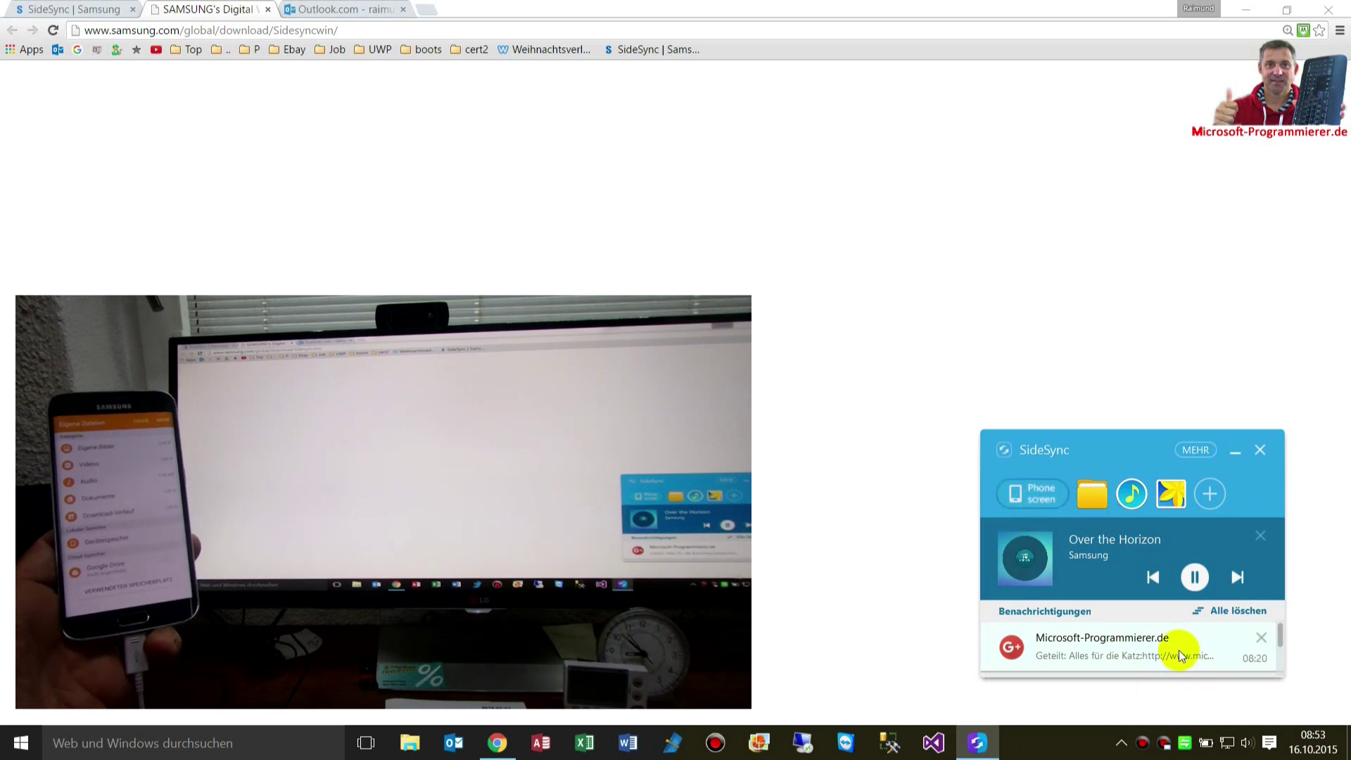
{"action": "left_click", "coordinate": [1093, 509]}
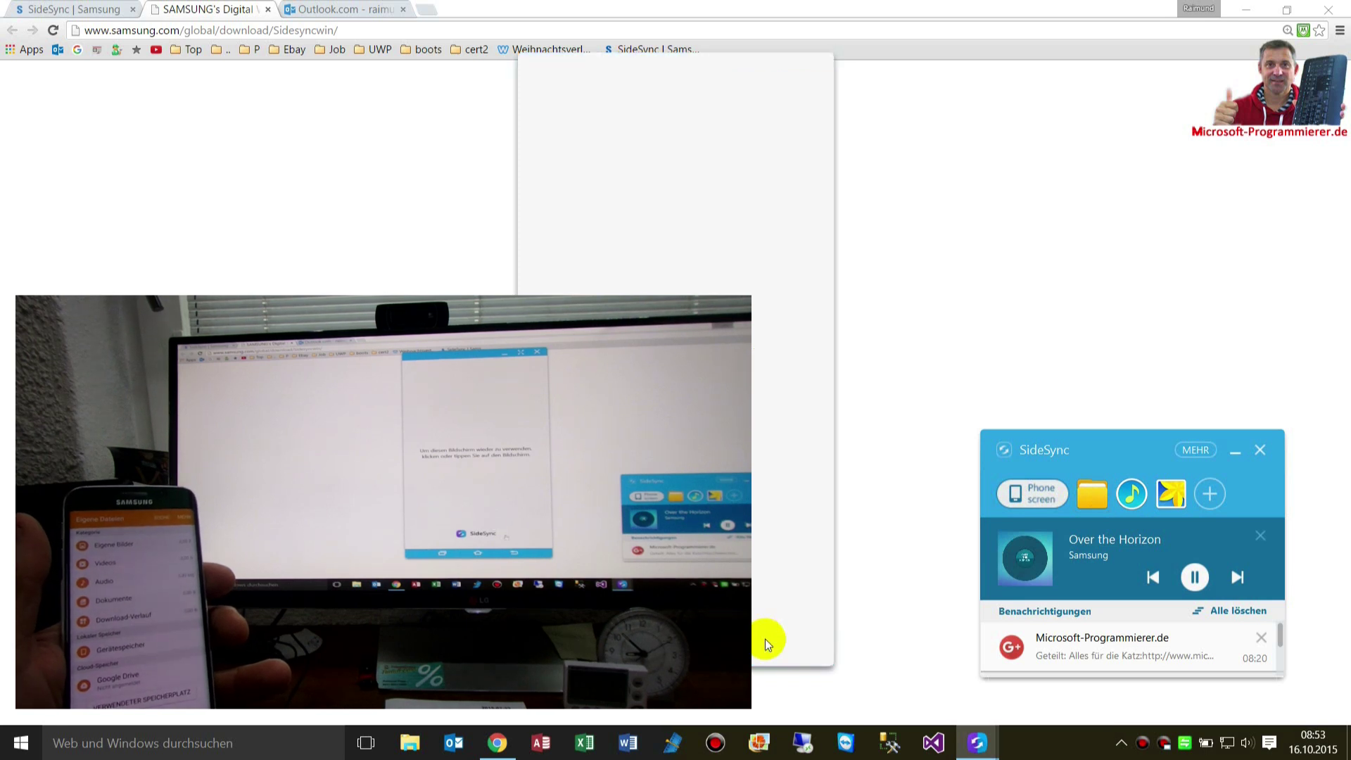
{"action": "left_click", "coordinate": [765, 638]}
{"action": "left_click", "coordinate": [1095, 495]}
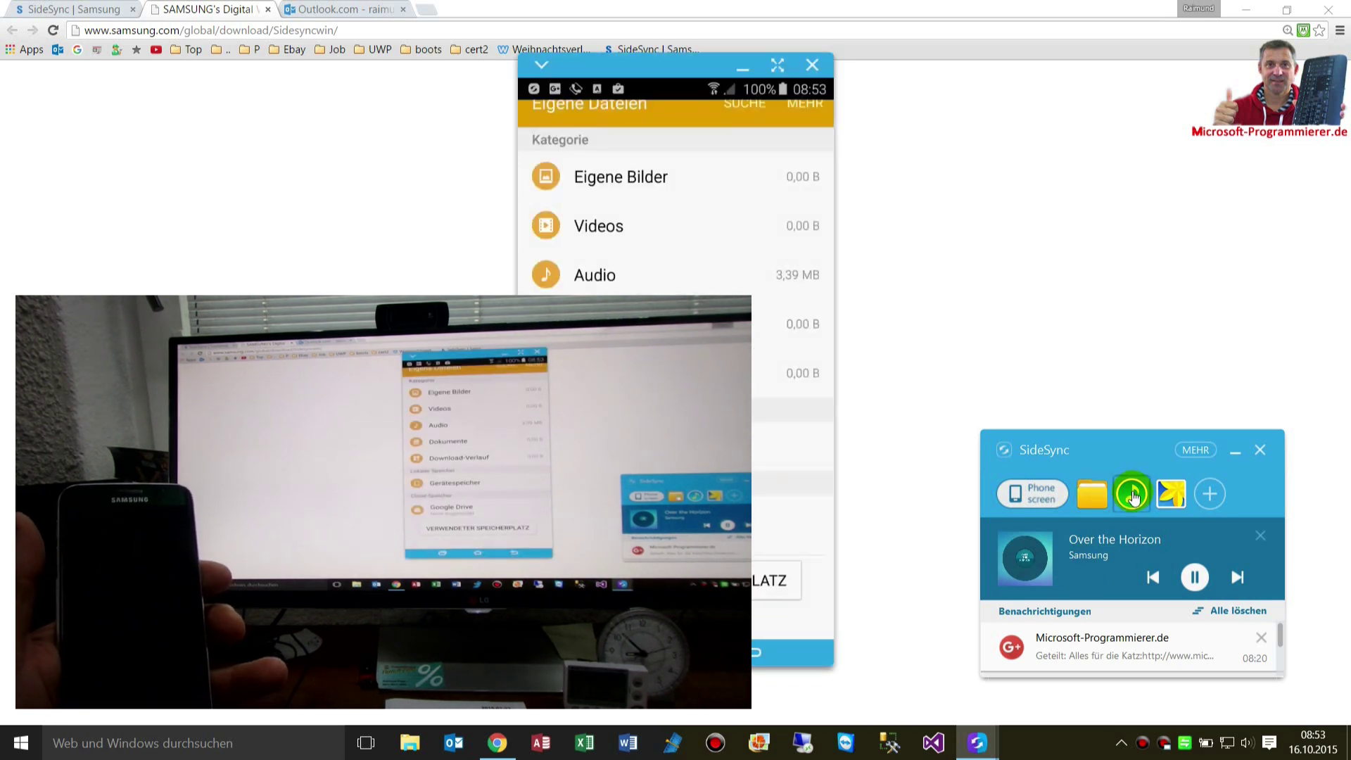
View the phone's music player and gallery, and open the camera from the gallery.
{"action": "left_click", "coordinate": [1171, 505]}
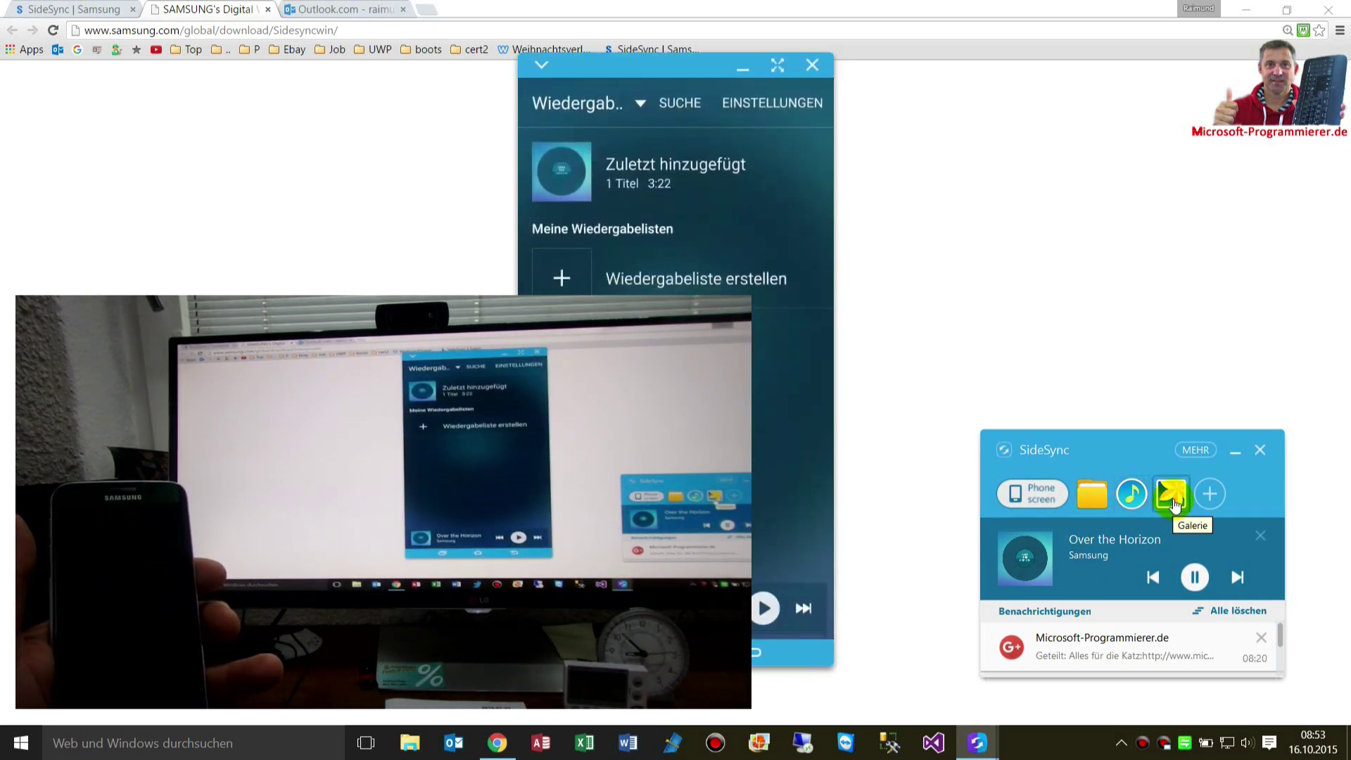
{"action": "left_click", "coordinate": [1171, 497]}
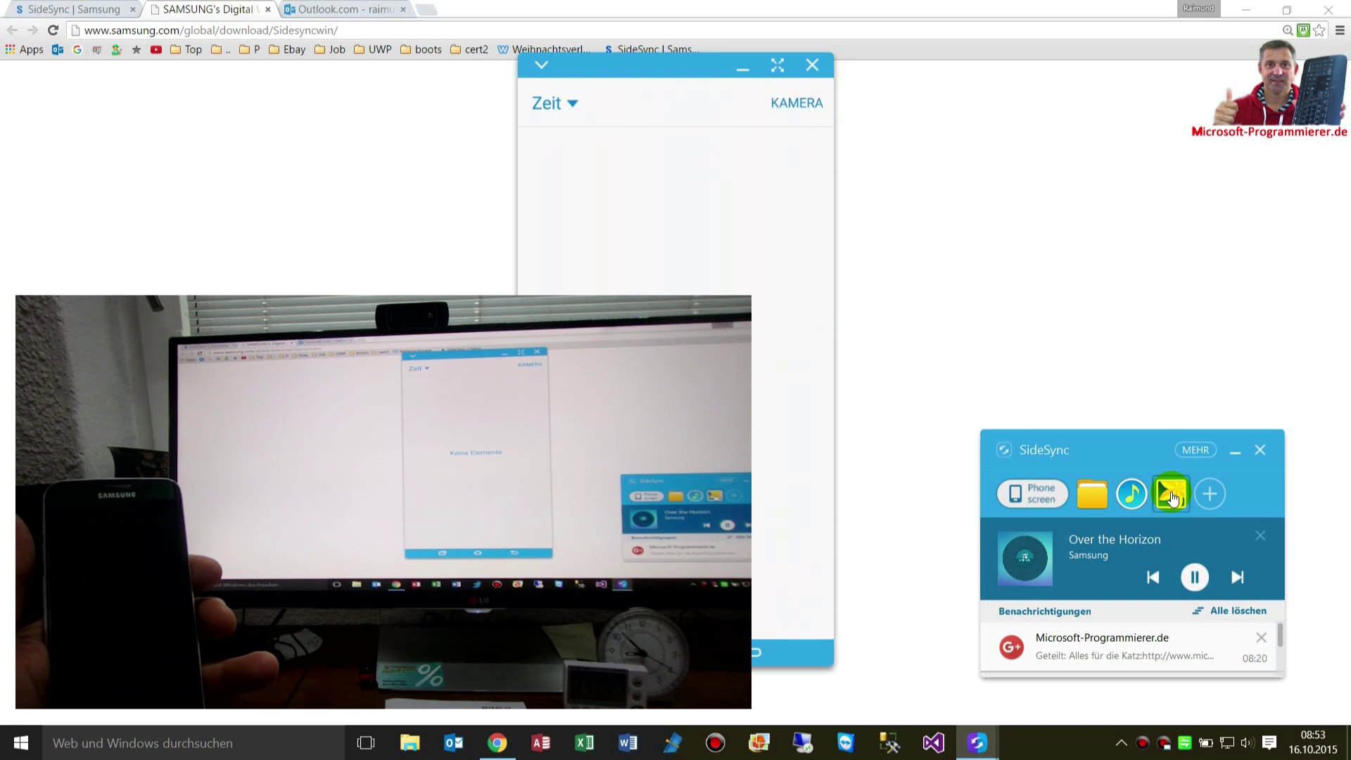
{"action": "left_click", "coordinate": [794, 105]}
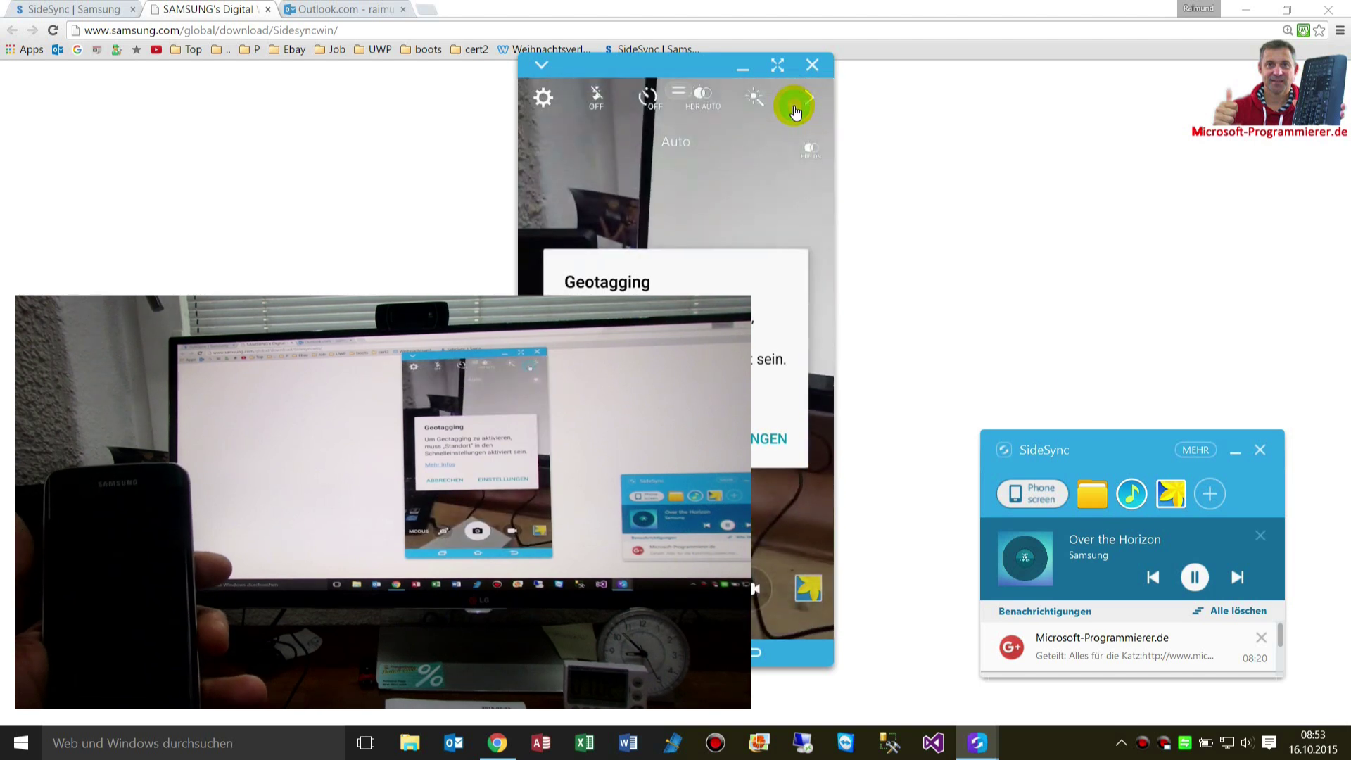
{"action": "left_click", "coordinate": [742, 211]}
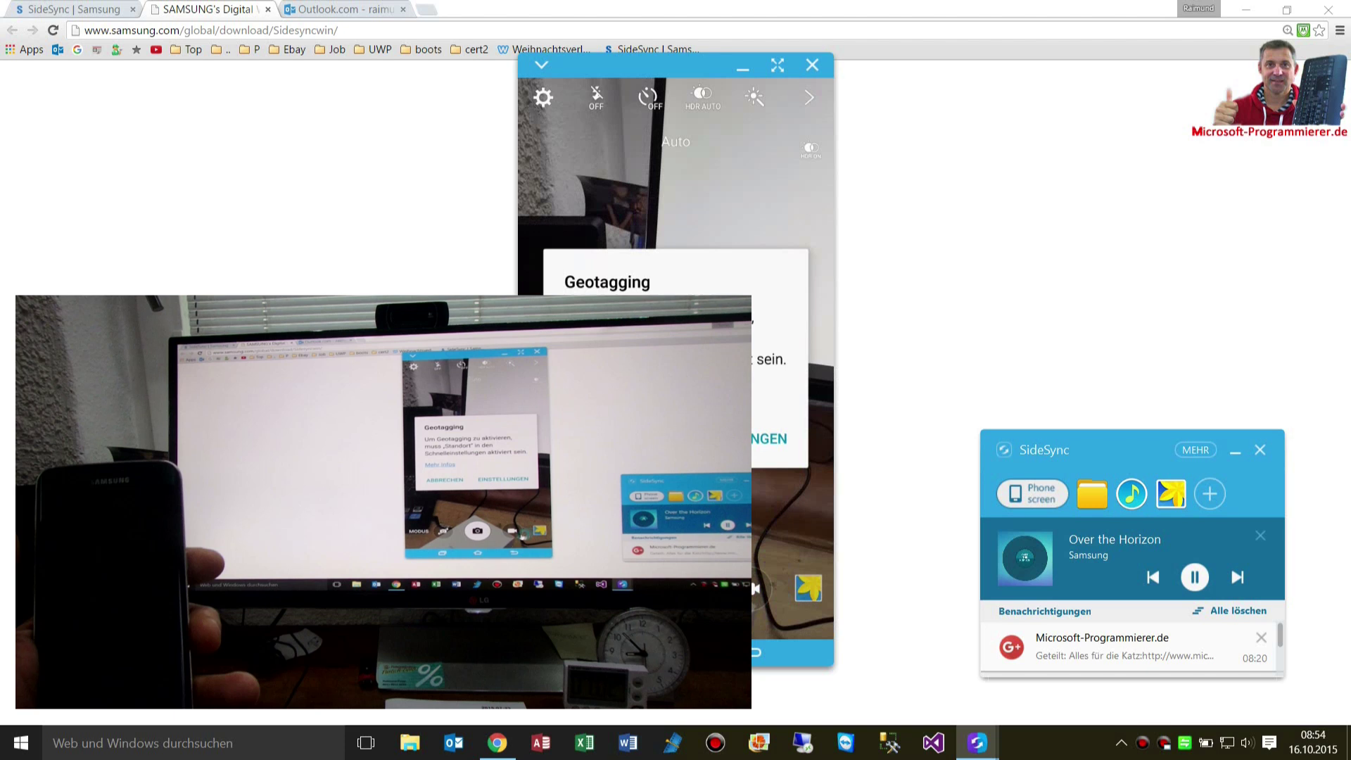
Open the selection of phone apps for adding favourites to SideSync.
{"action": "left_click", "coordinate": [1207, 499]}
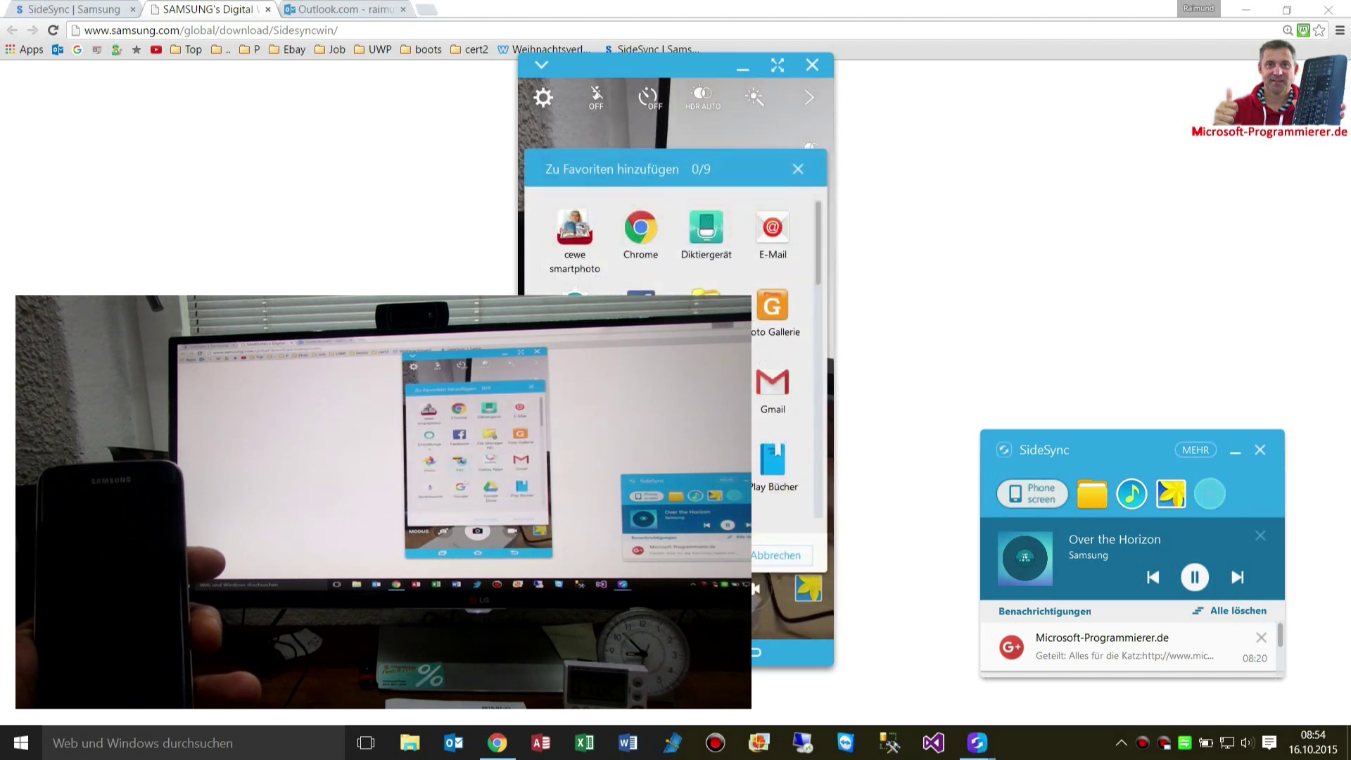